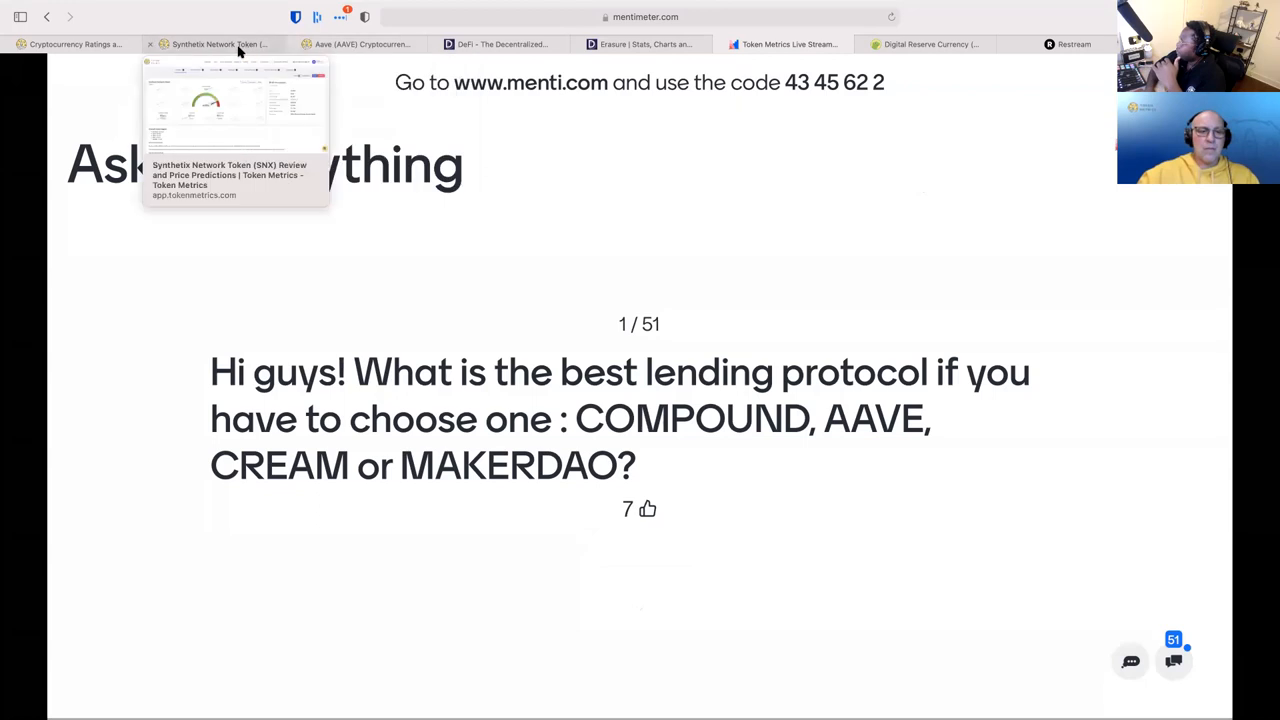
Bring up the Token Metrics ratings table and search it for Lendingblock.
{"action": "left_click", "coordinate": [222, 48]}
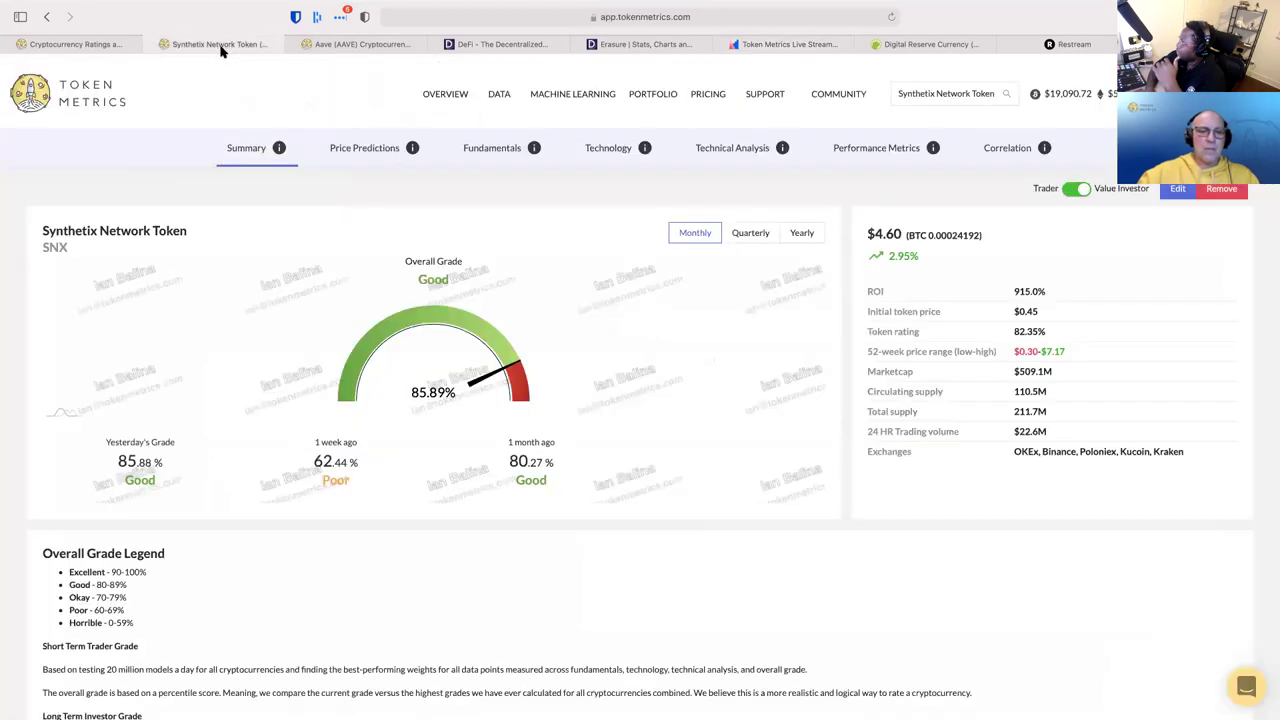
{"action": "left_click", "coordinate": [105, 48]}
{"action": "mouse_move", "coordinate": [499, 94]}
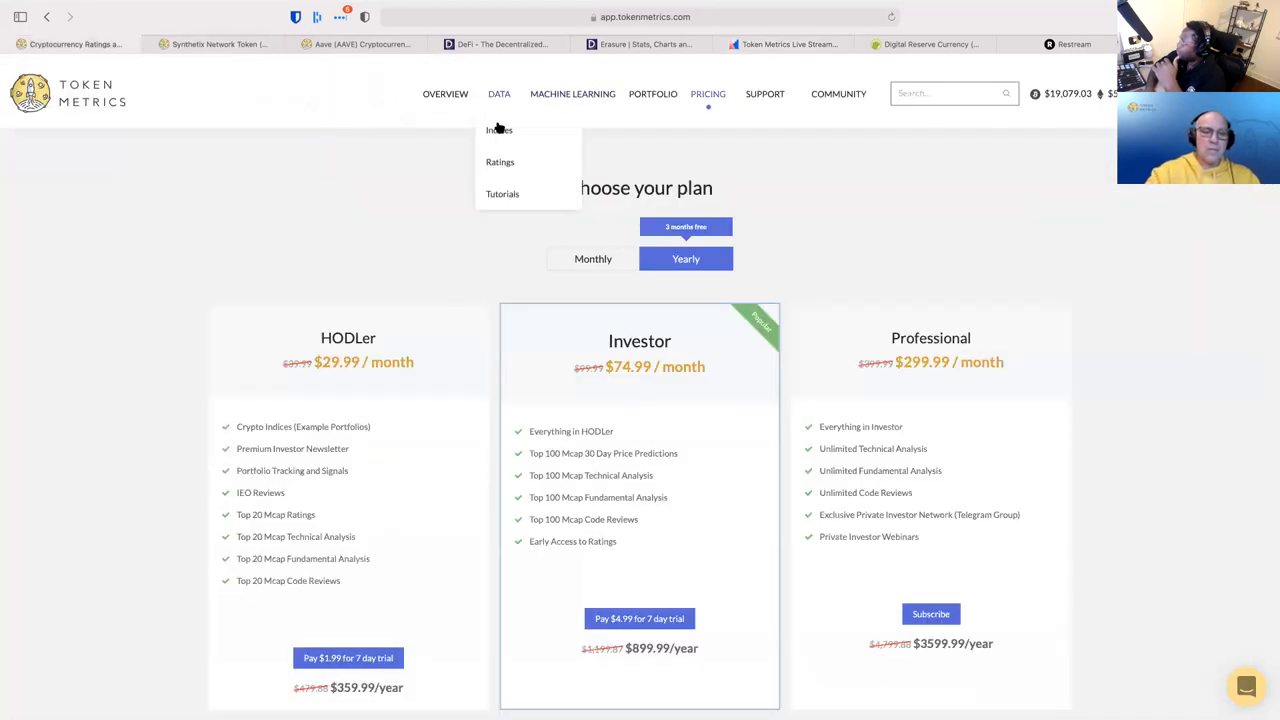
{"action": "left_click", "coordinate": [497, 162]}
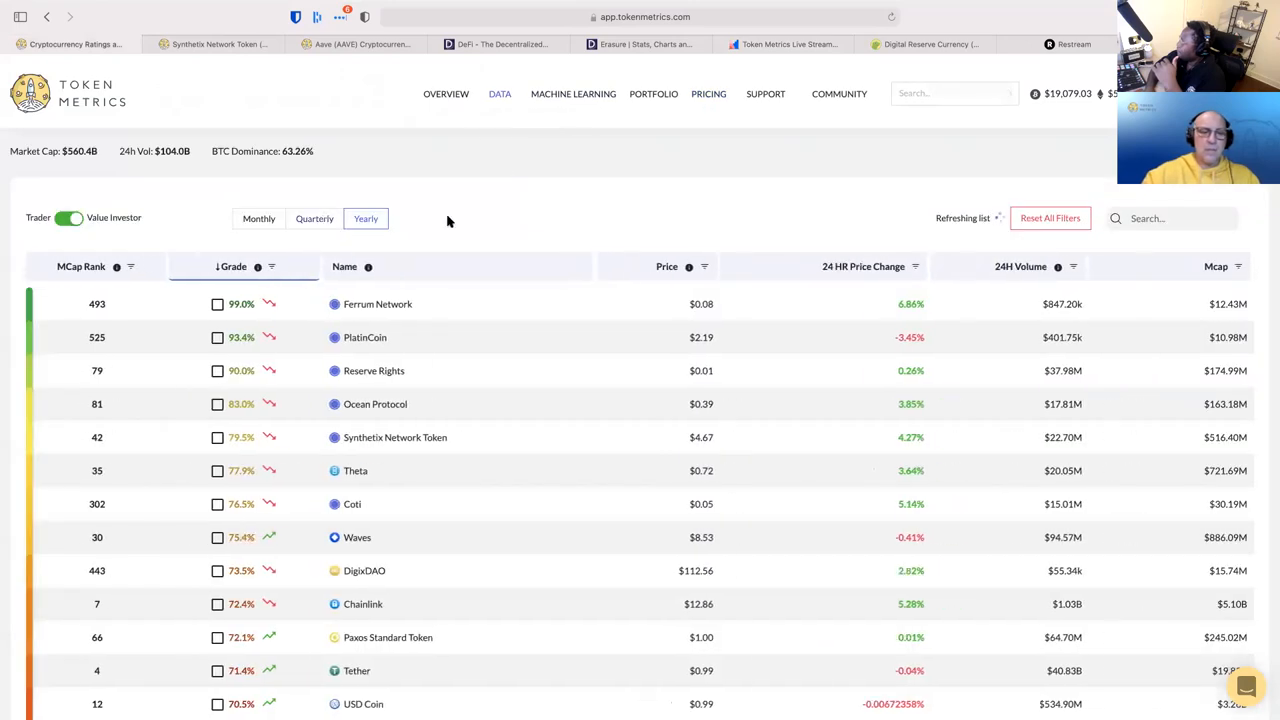
{"action": "left_click", "coordinate": [1165, 218]}
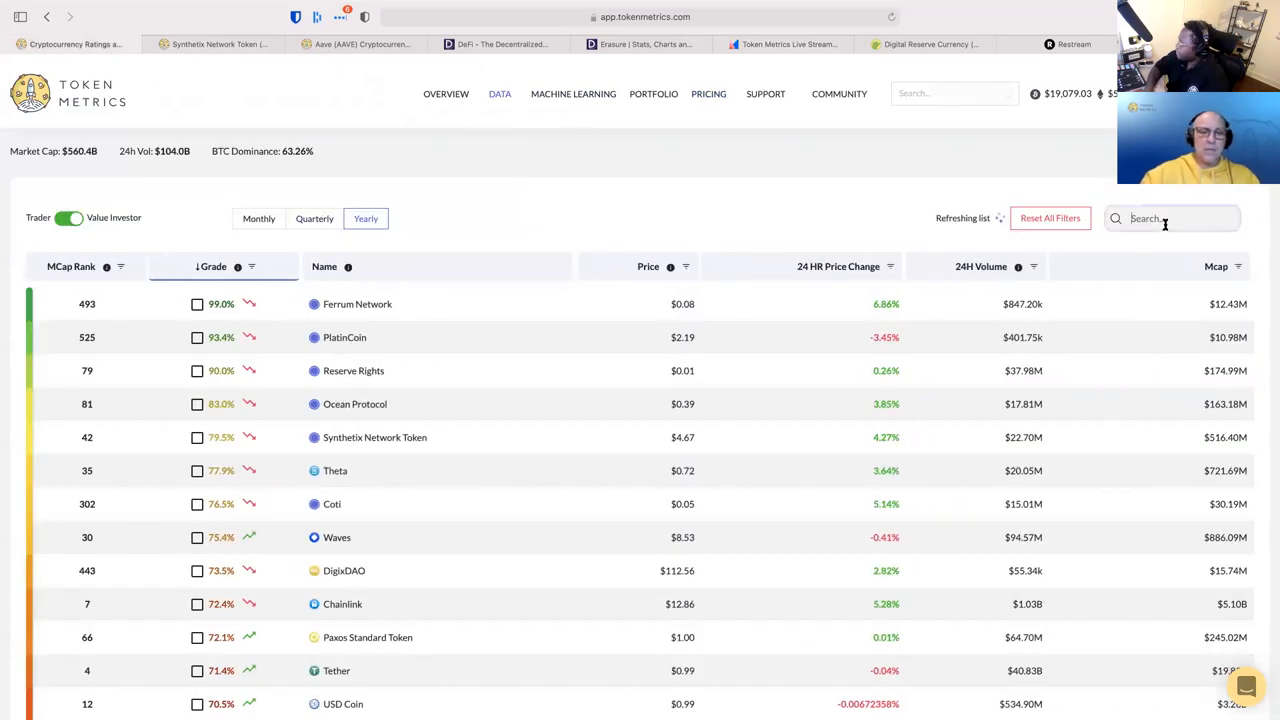
{"action": "type", "text": "lend"}
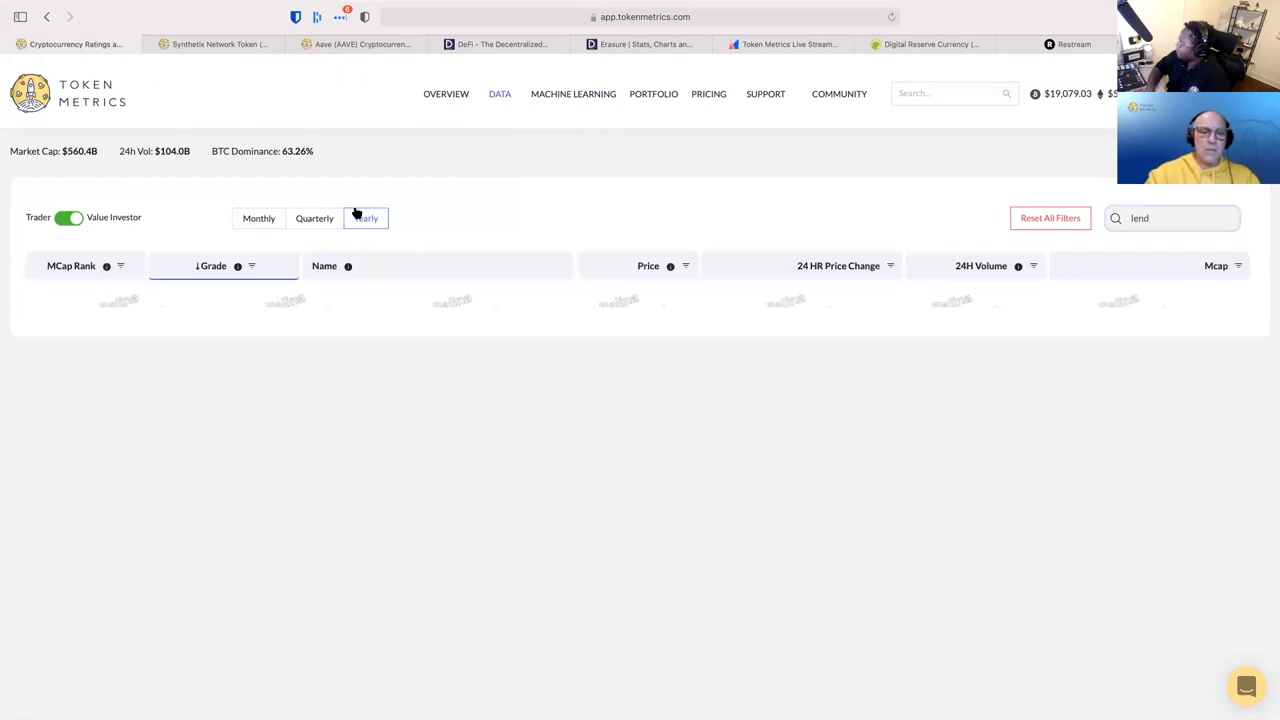
Switch to monthly grades, look up Aave and Compound, then clear the search to list all tokens.
{"action": "left_click", "coordinate": [274, 218]}
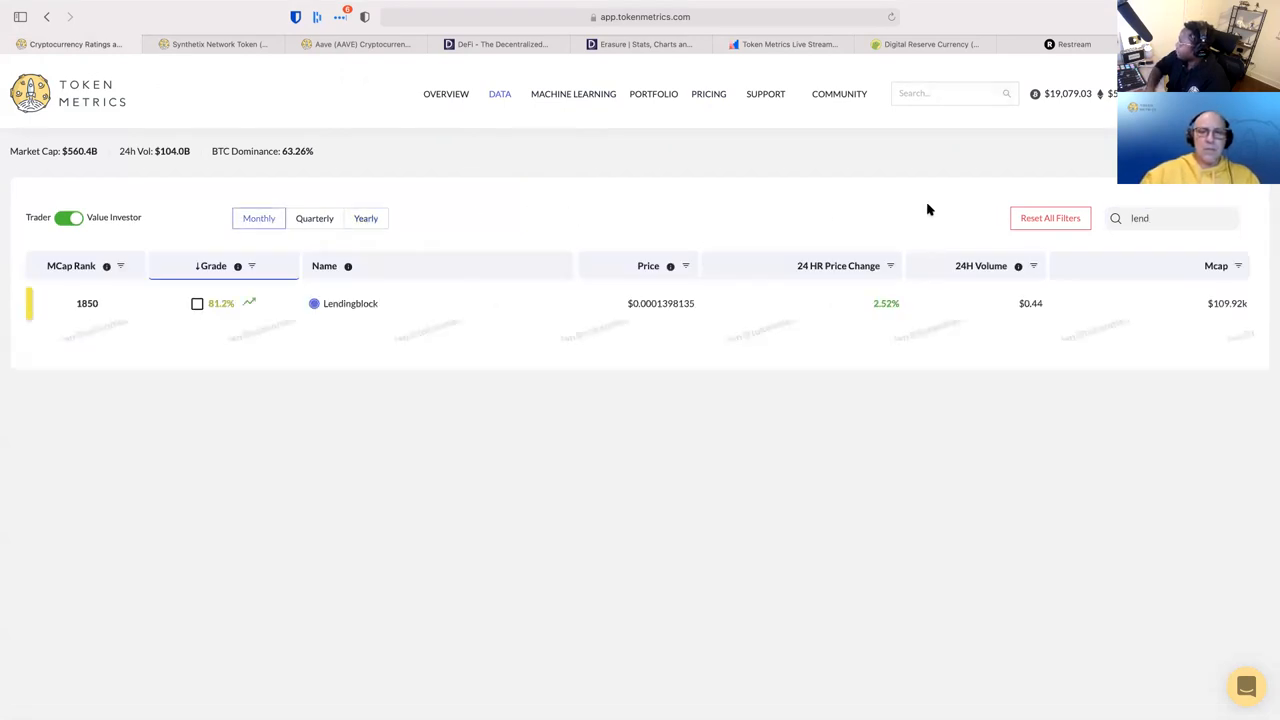
{"action": "key", "text": "ctrl+a"}
{"action": "type", "text": "aave"}
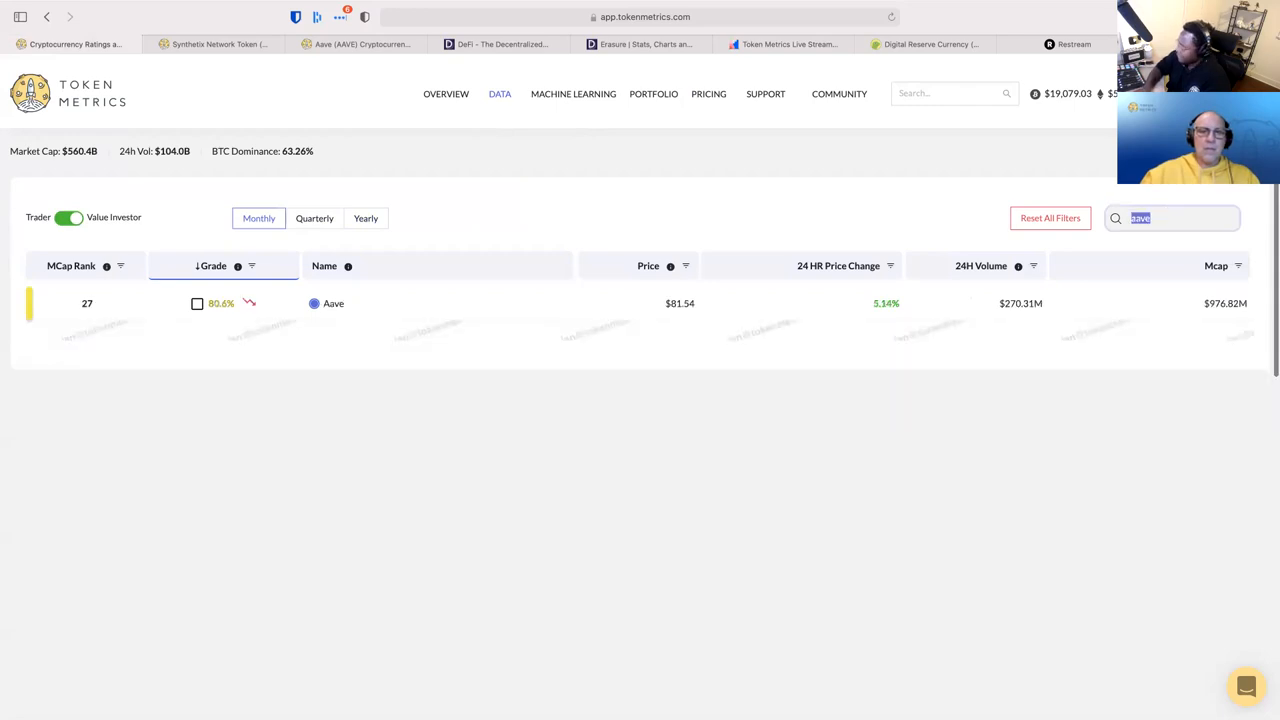
{"action": "type", "text": "comp"}
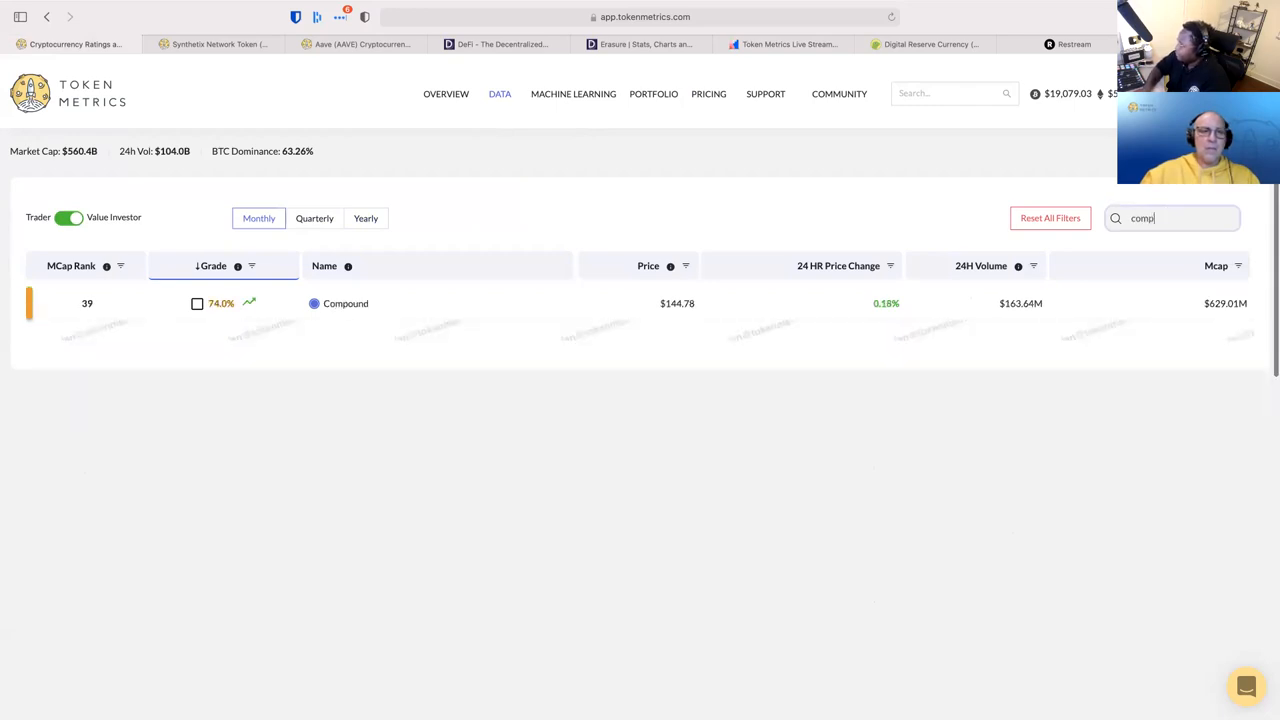
{"action": "key", "text": "BackSpace"}
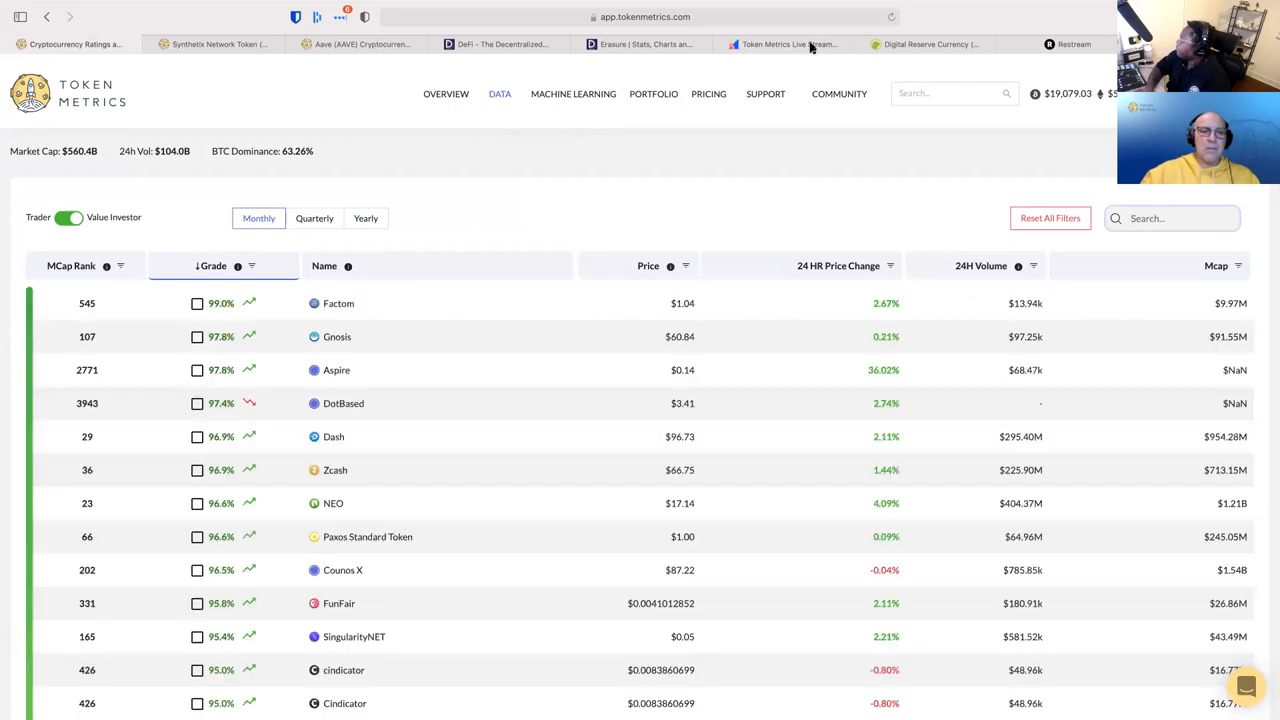
{"action": "left_click", "coordinate": [793, 44]}
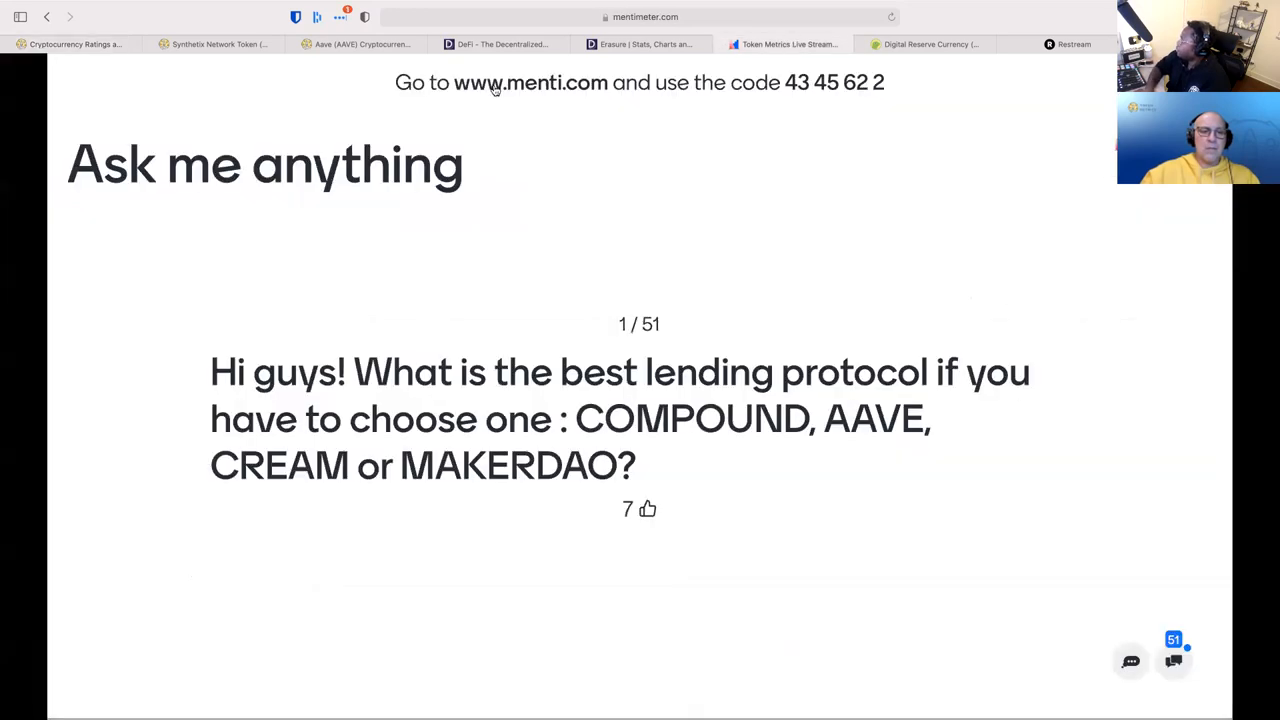
{"action": "left_click", "coordinate": [80, 44]}
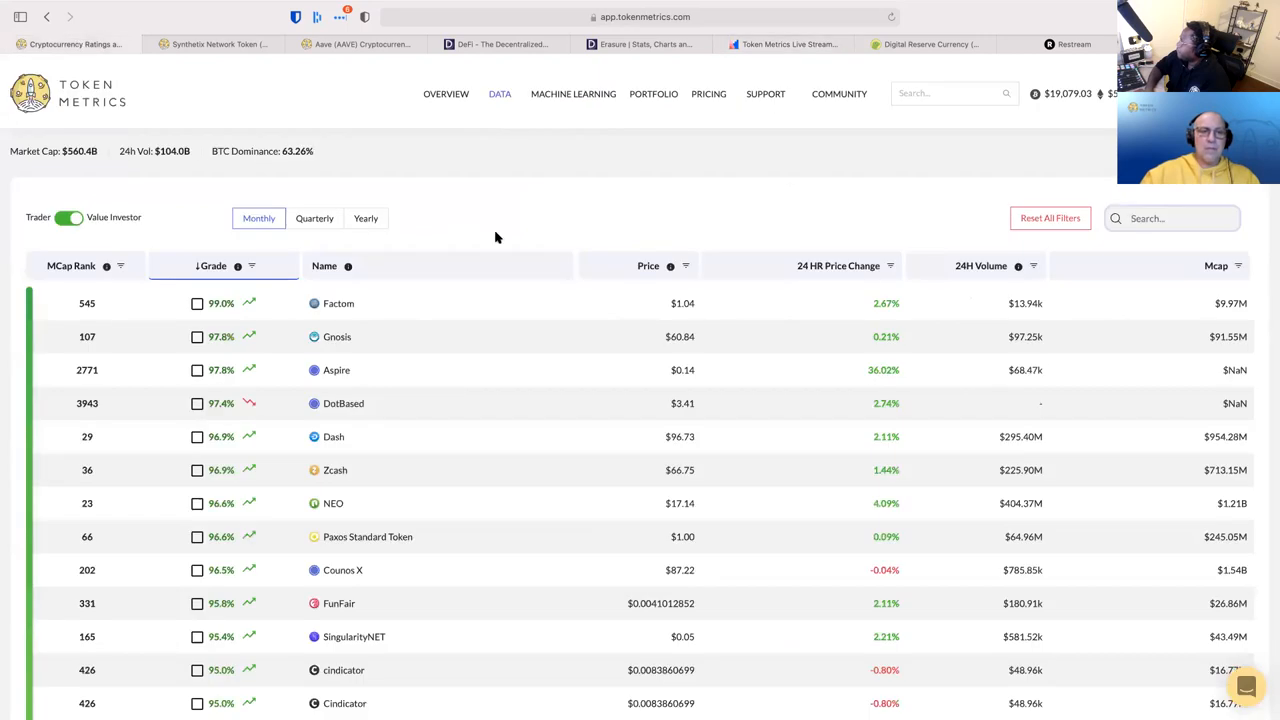
{"action": "type", "text": "crea"}
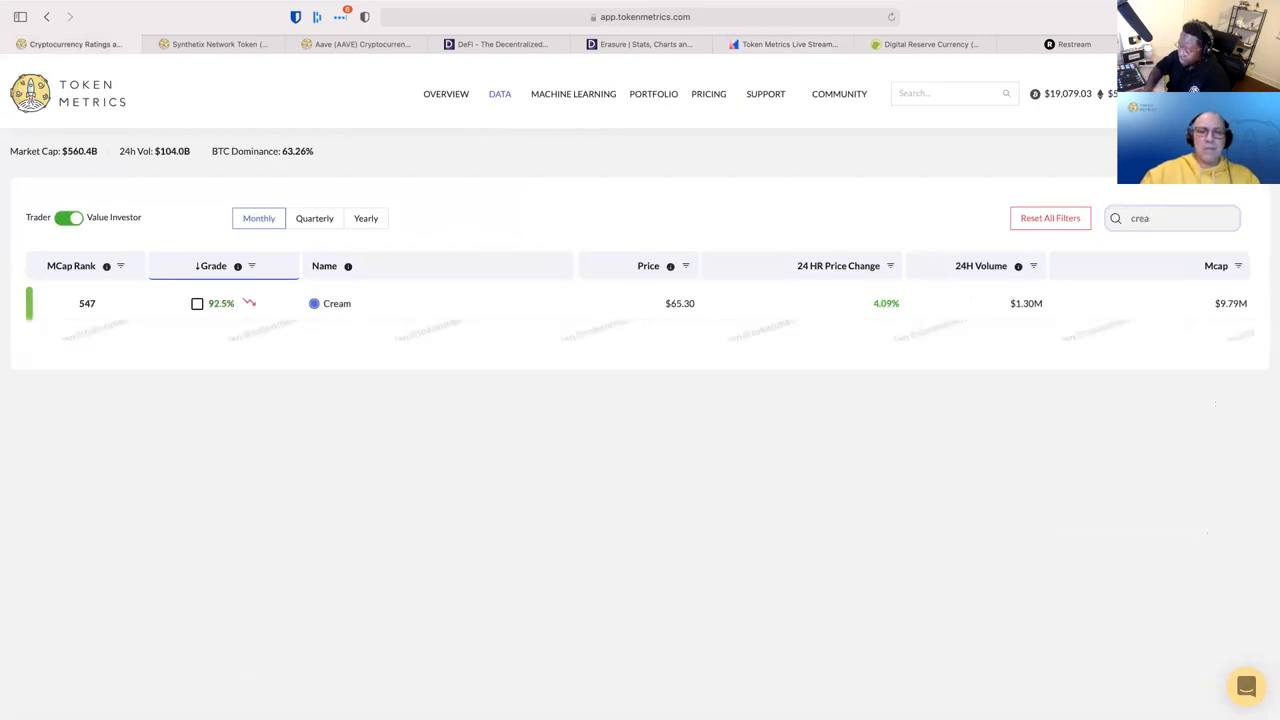
{"action": "type", "text": "maker"}
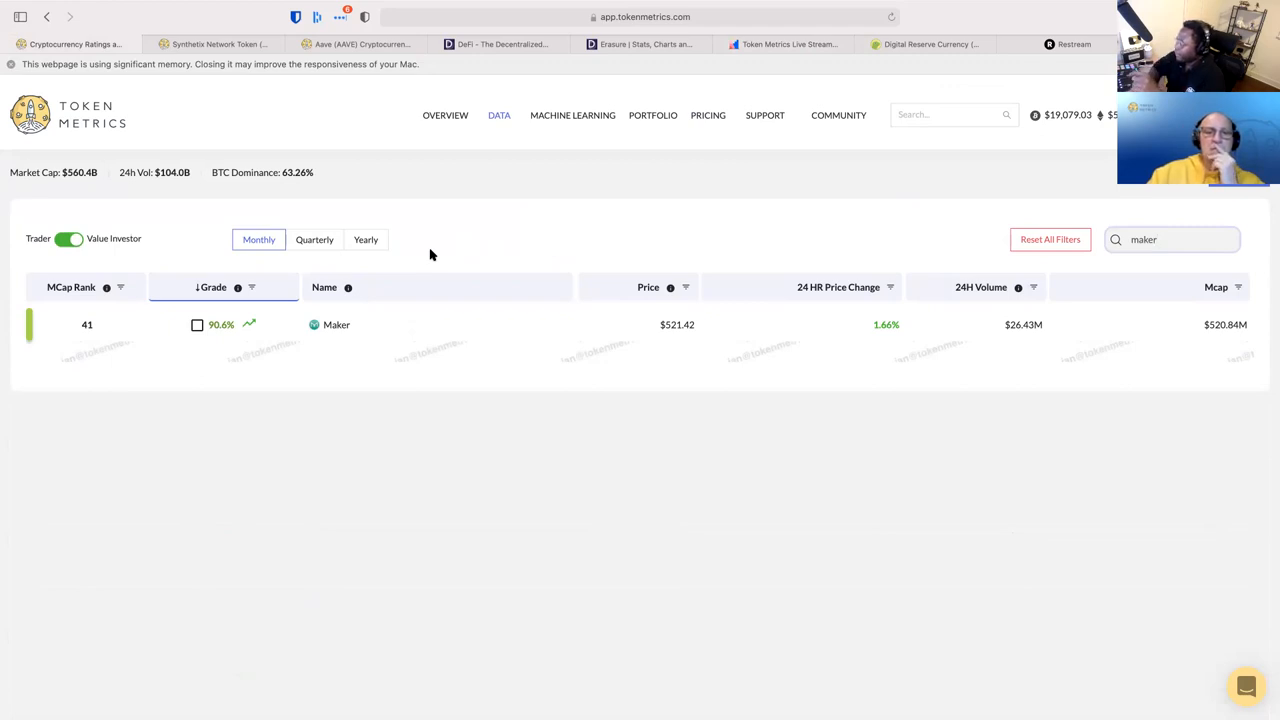
{"action": "double_click", "coordinate": [1145, 239]}
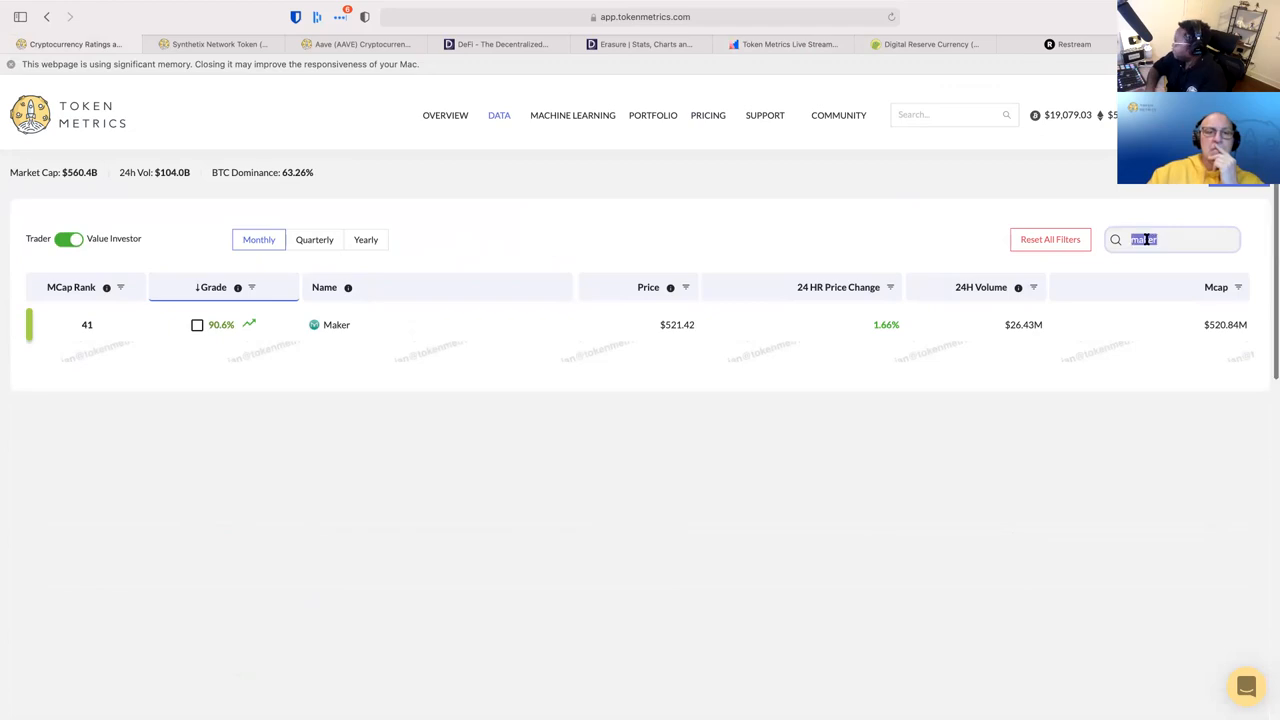
{"action": "type", "text": "aav"}
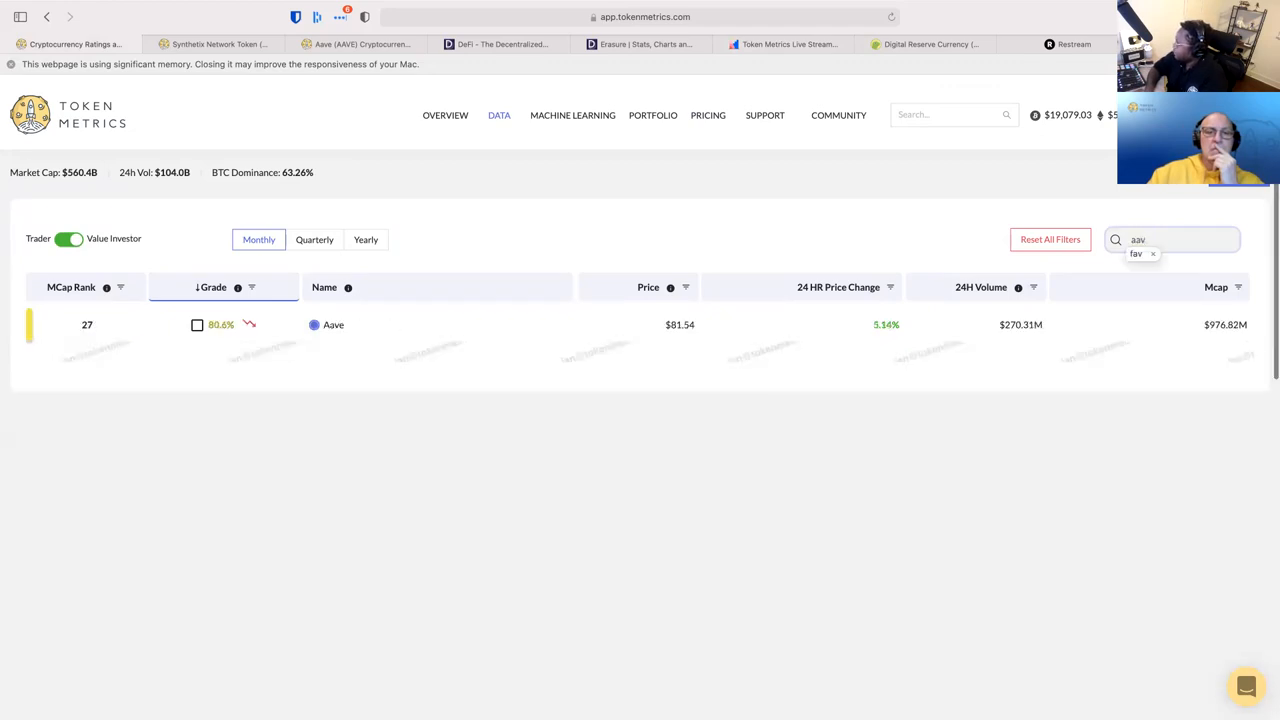
{"action": "double_click", "coordinate": [1138, 239]}
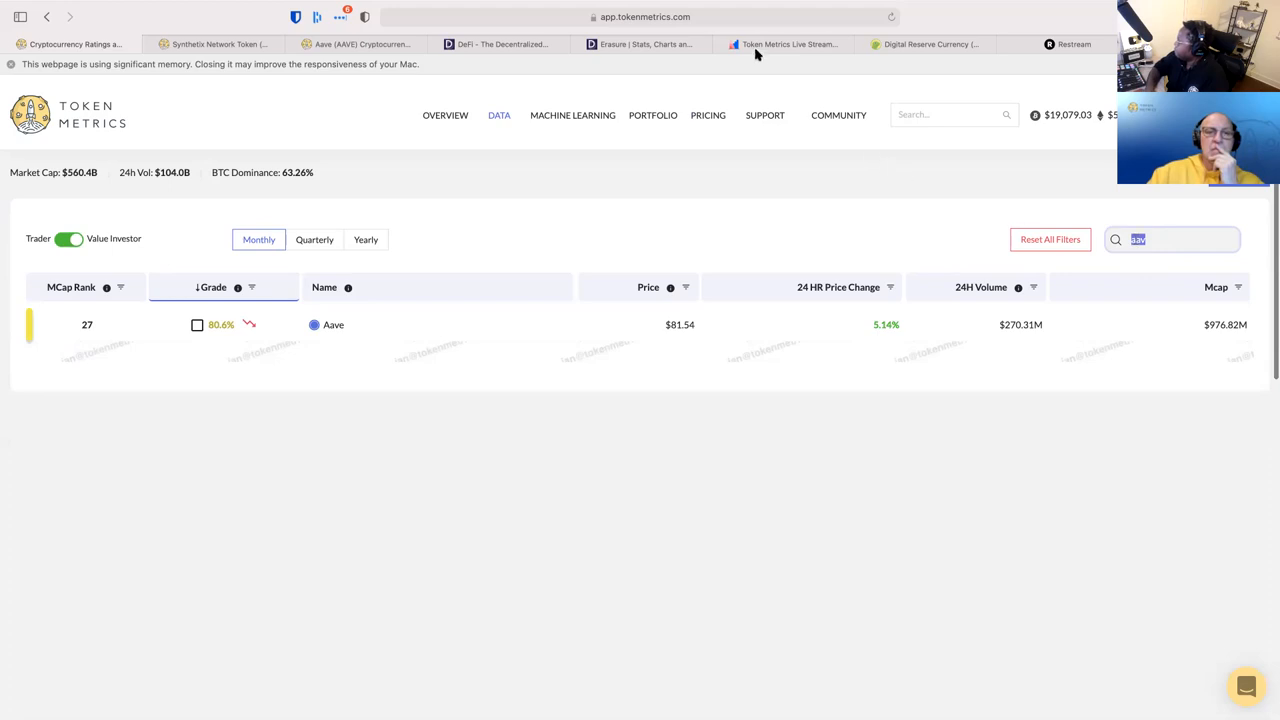
{"action": "left_click", "coordinate": [780, 44]}
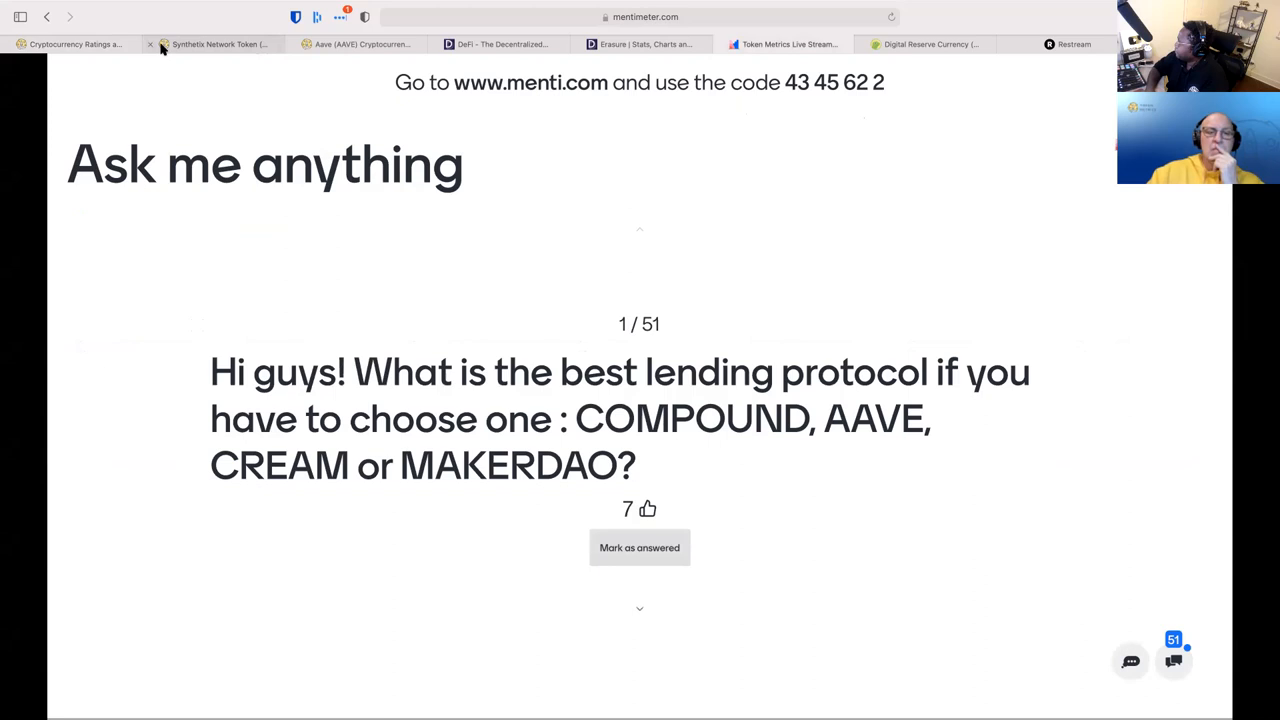
{"action": "left_click", "coordinate": [73, 44]}
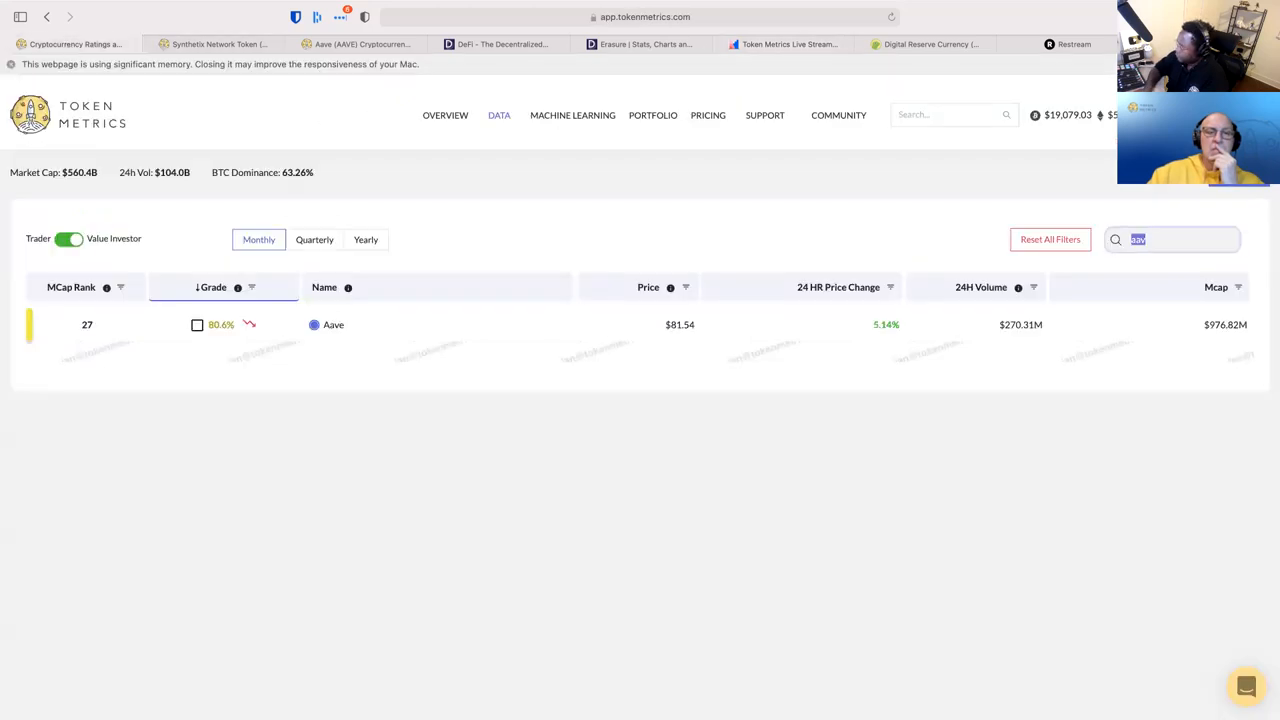
{"action": "type", "text": "comp"}
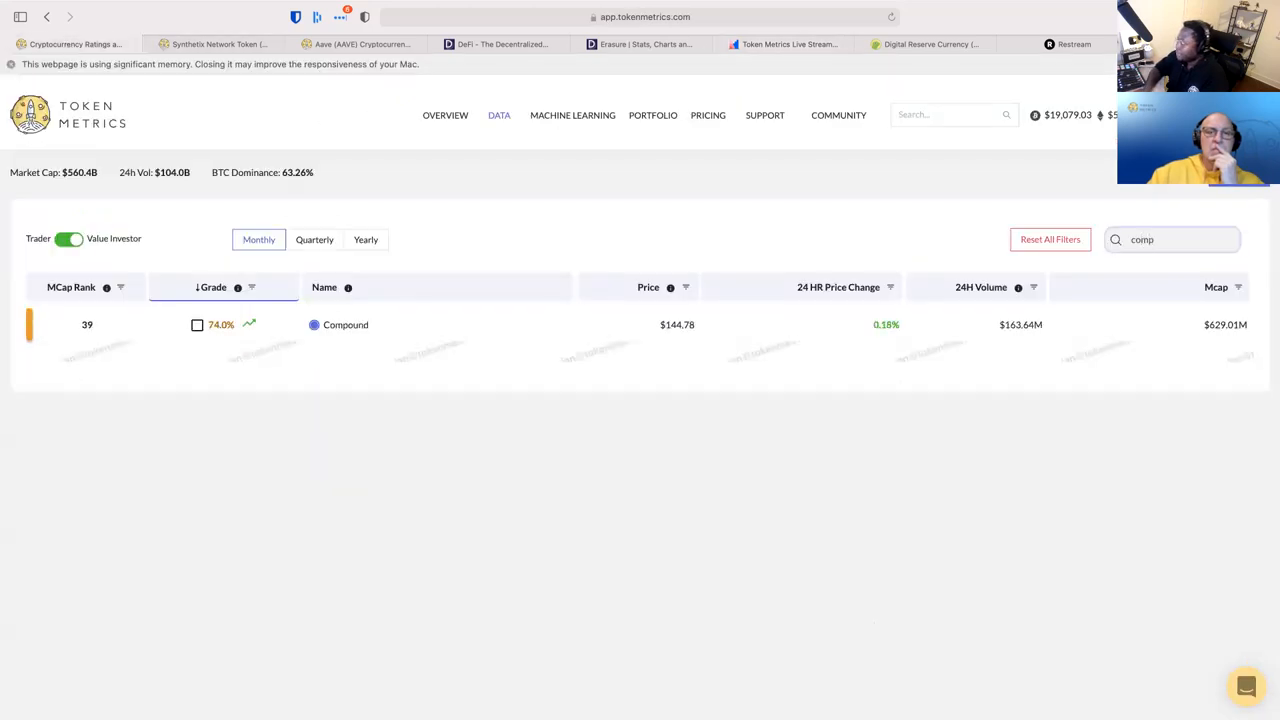
{"action": "key", "text": "BackSpace"}
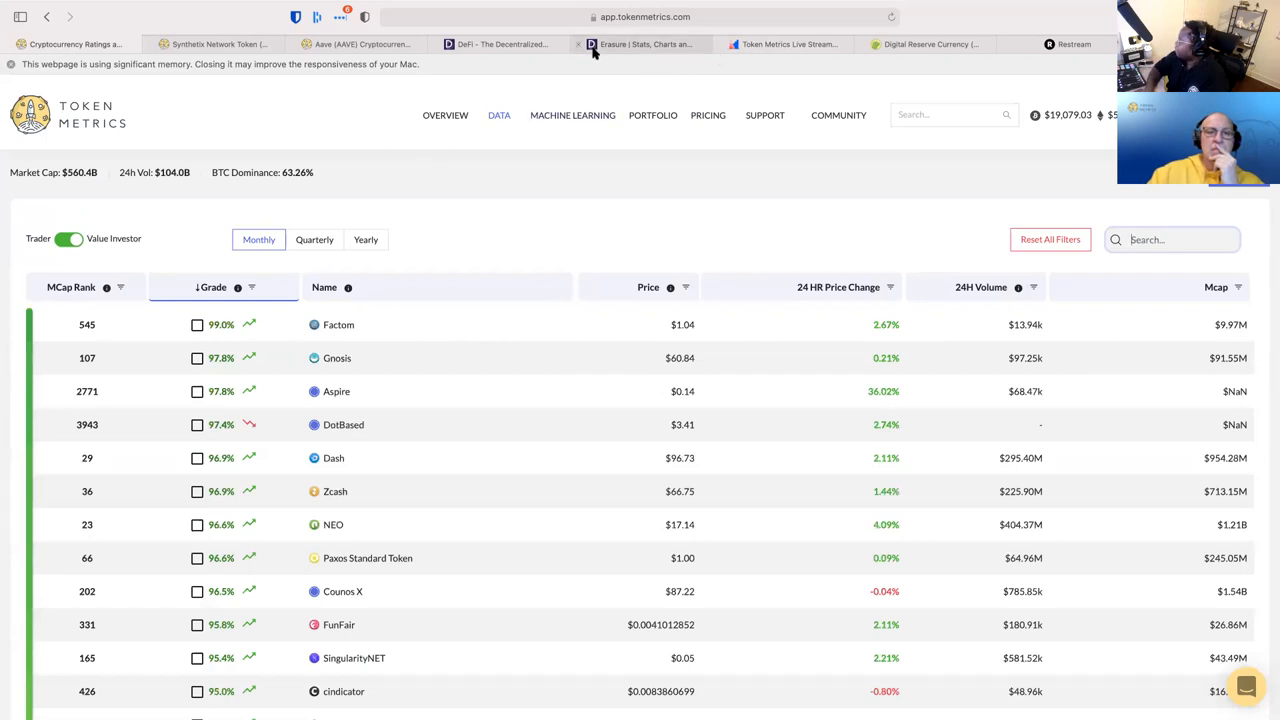
Filter DeFi Pulse rankings to lending protocols, led by Maker, Compound, Aave and C.R.E.A.M.
{"action": "left_click", "coordinate": [505, 44]}
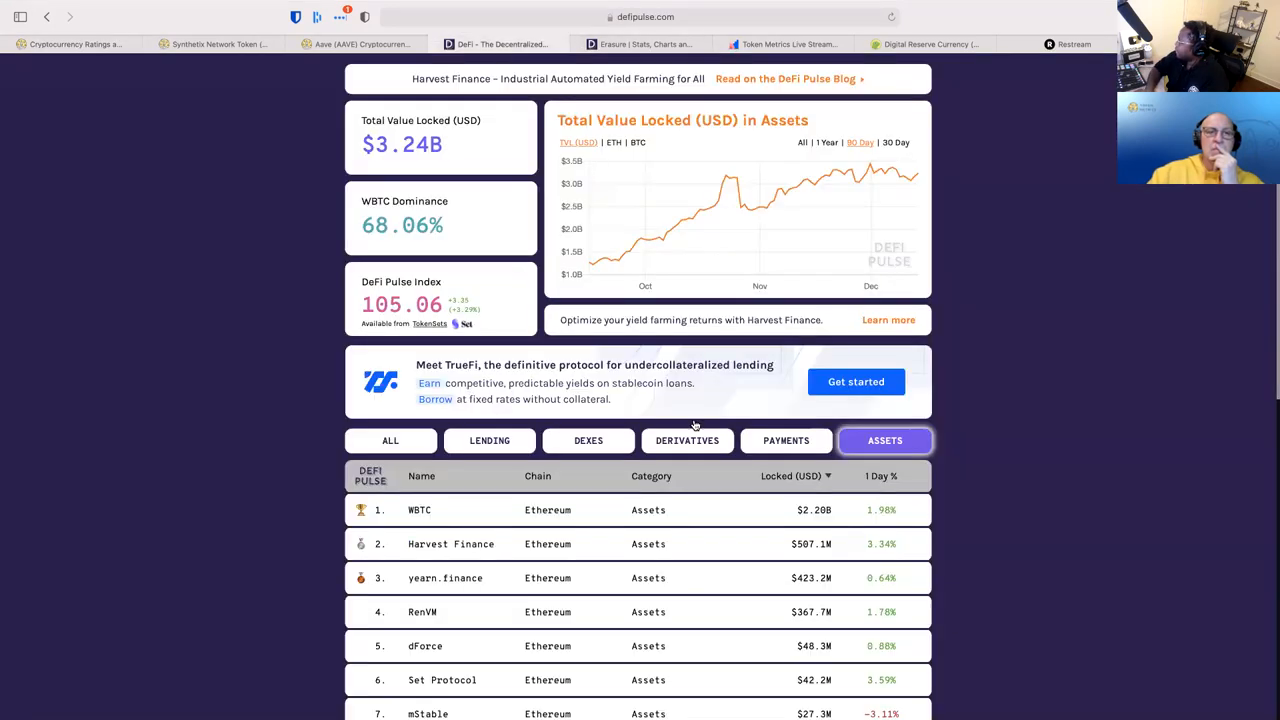
{"action": "left_click", "coordinate": [503, 443]}
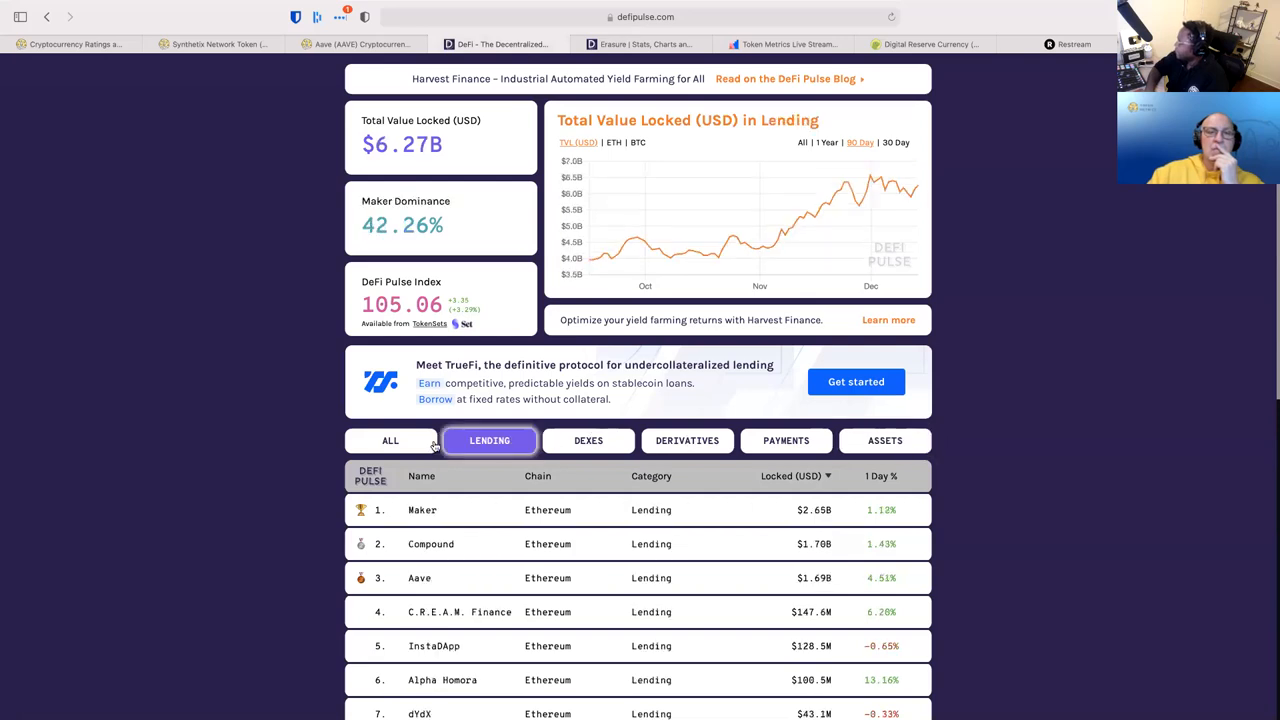
{"action": "scroll", "coordinate": [240, 490], "scroll_direction": "down", "scroll_amount": 3}
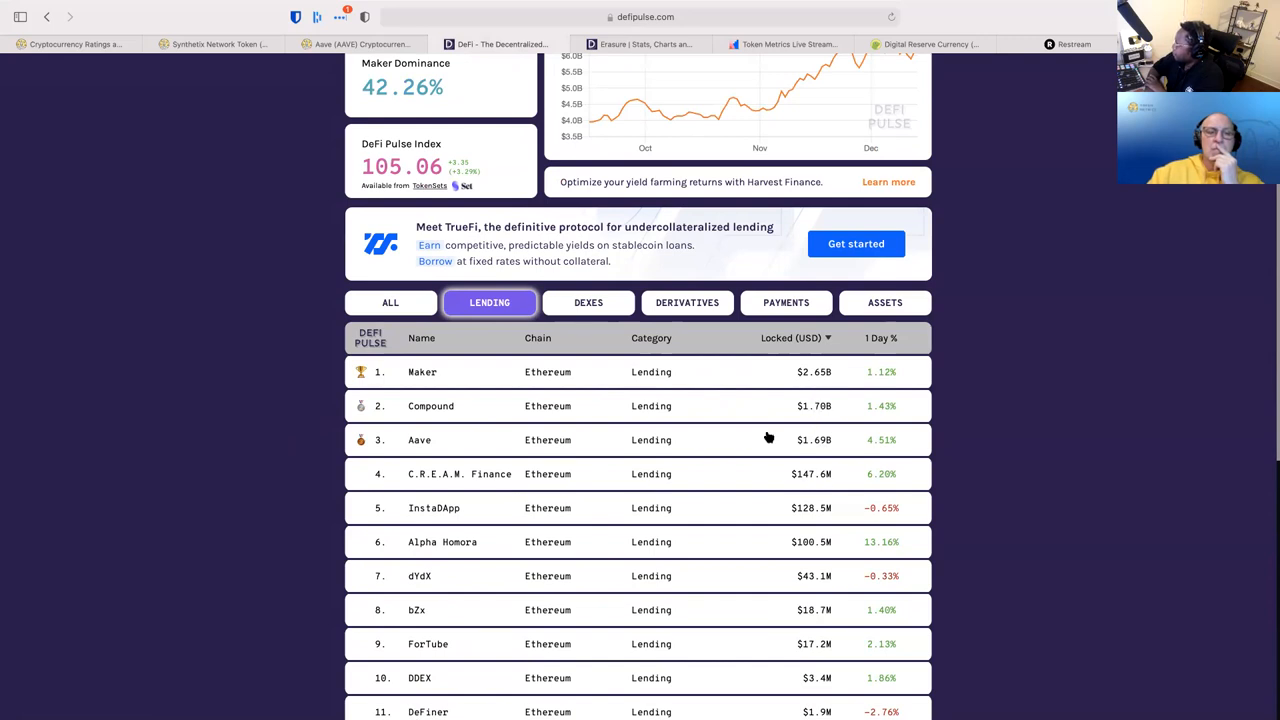
{"action": "scroll", "coordinate": [763, 463], "scroll_direction": "down", "scroll_amount": 1}
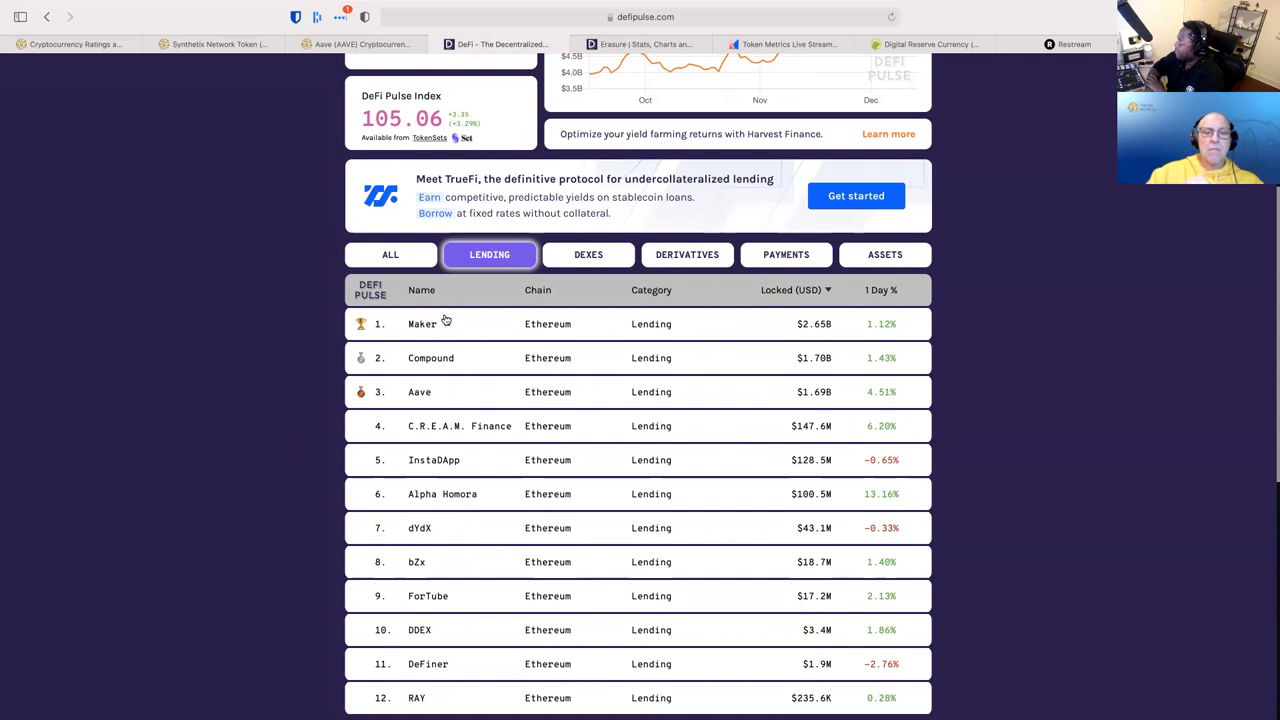
Look up Maker's 90.6% and Aave's 80.6% grades, then clear the search for the full list.
{"action": "left_click", "coordinate": [100, 46]}
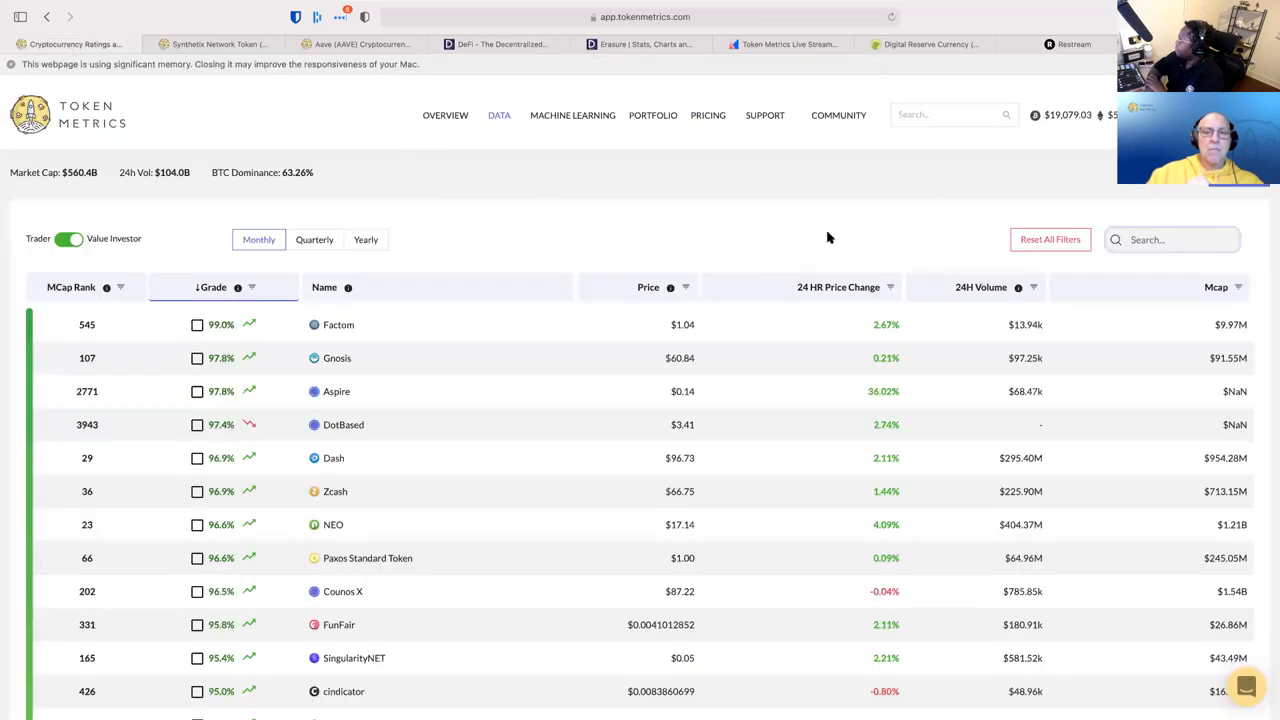
{"action": "left_click", "coordinate": [1155, 238]}
{"action": "type", "text": "make"}
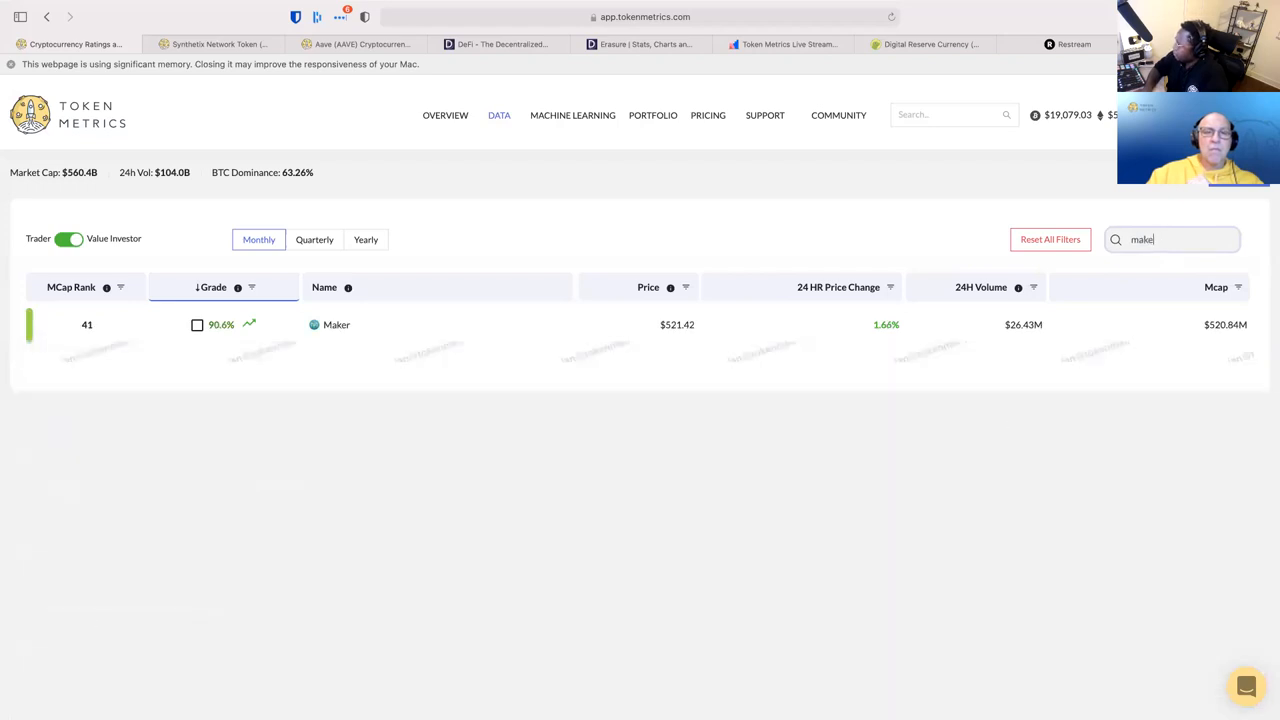
{"action": "type", "text": "aave"}
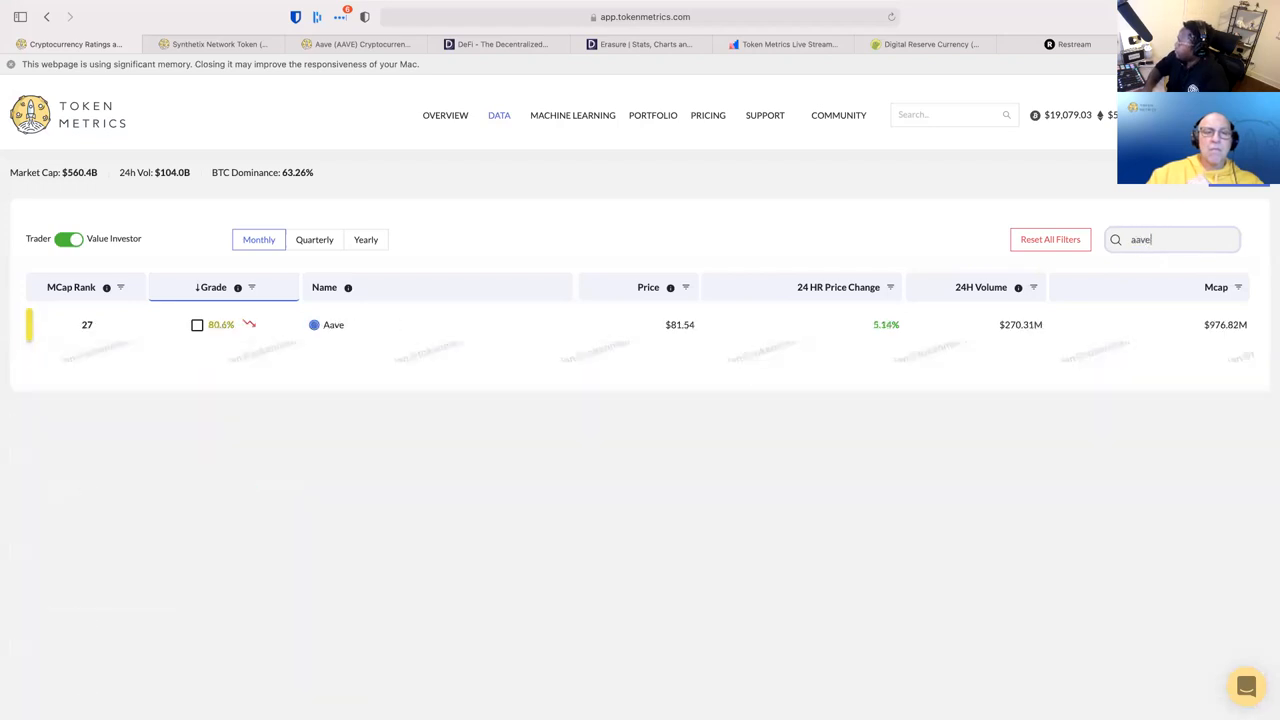
{"action": "key", "text": "BackSpace"}
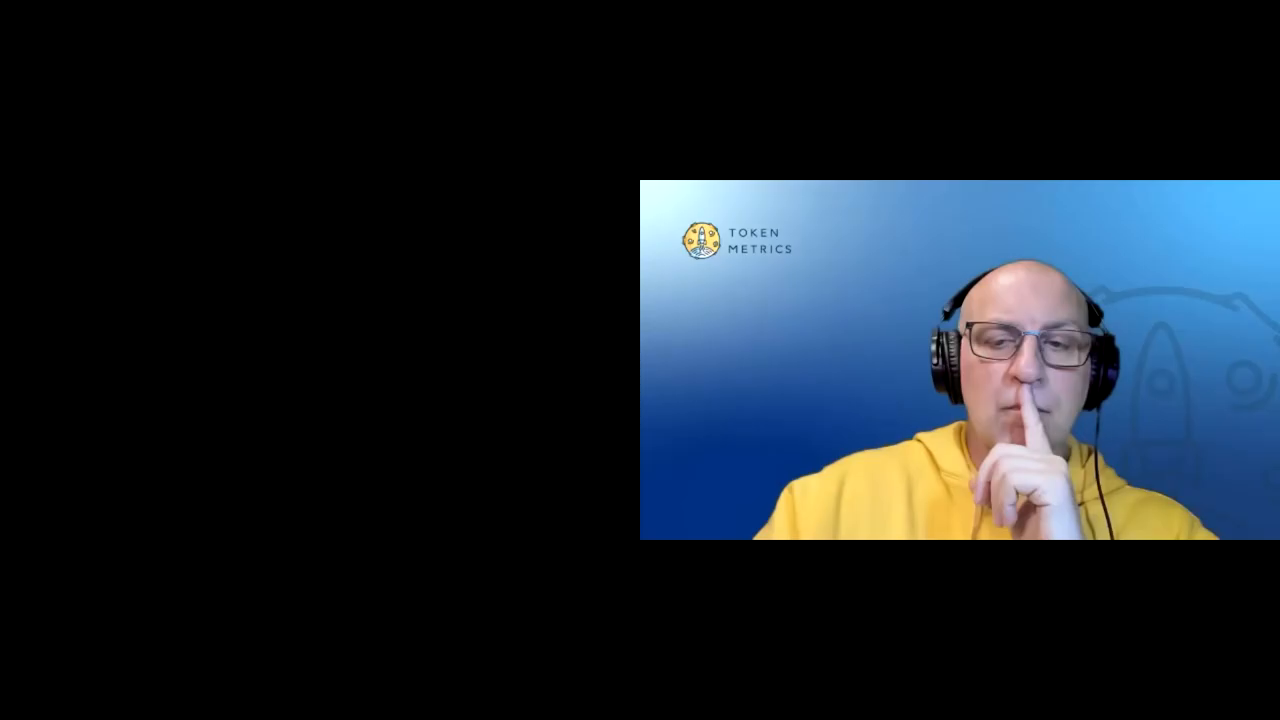
{"action": "scroll", "coordinate": [422, 362], "scroll_direction": "down", "scroll_amount": 3}
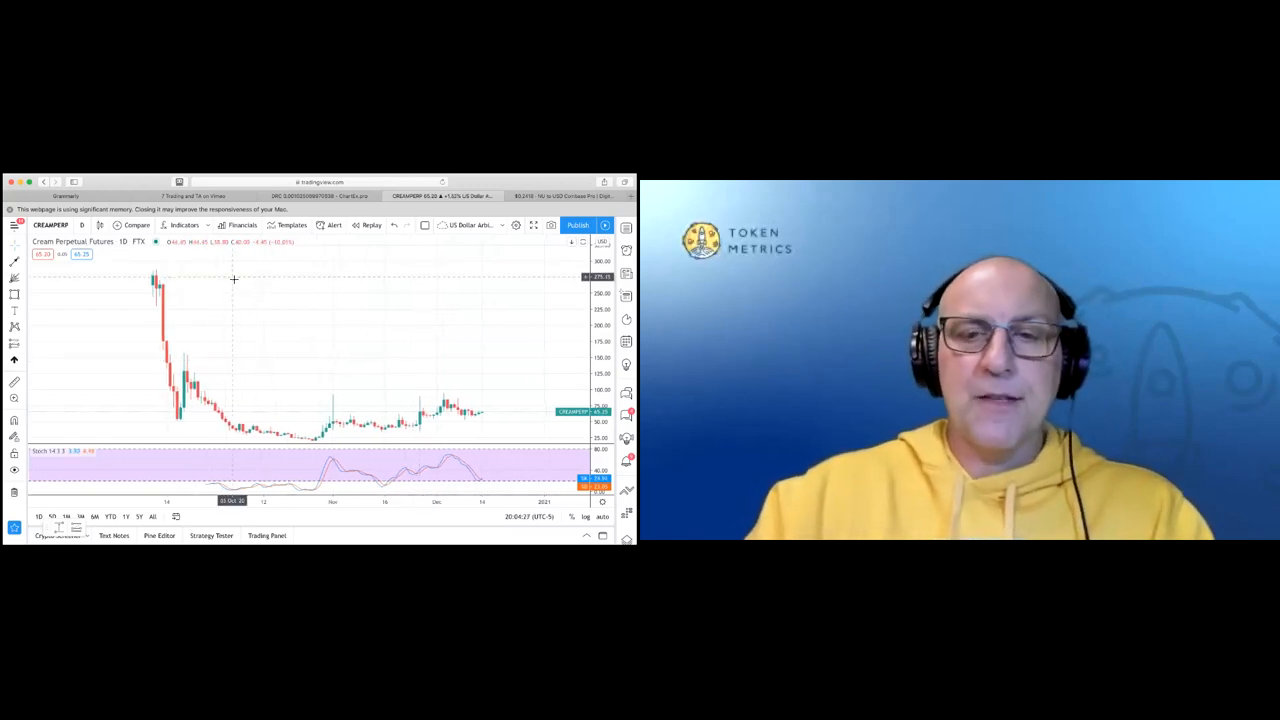
Draw an arc from the late-September candles to the early-December high, curved below the October lows.
{"action": "left_click", "coordinate": [27, 295]}
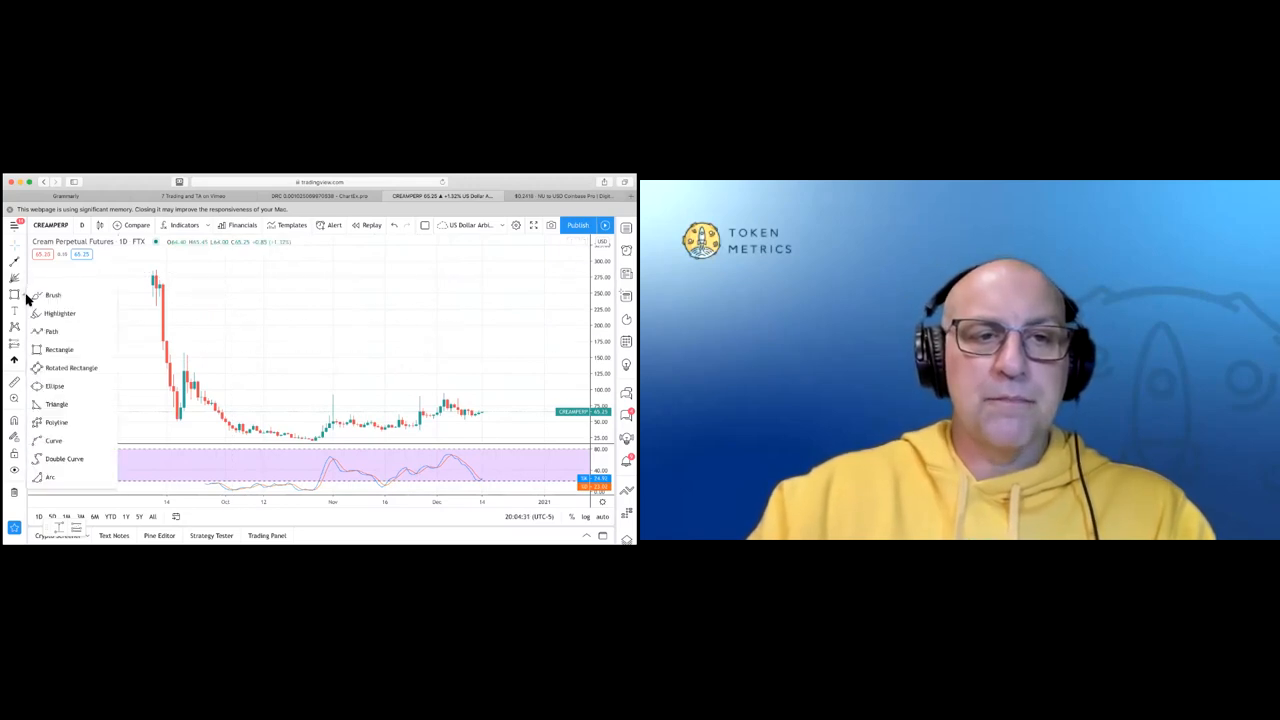
{"action": "left_click", "coordinate": [27, 281]}
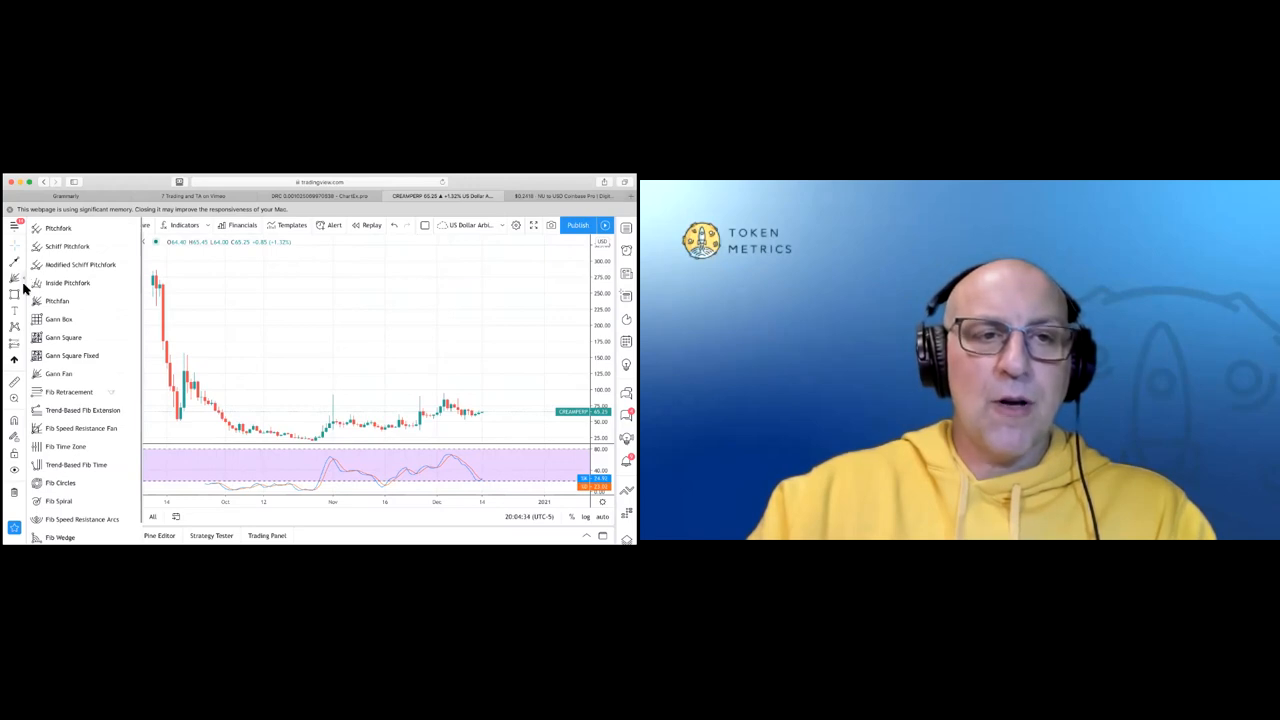
{"action": "left_click", "coordinate": [27, 298]}
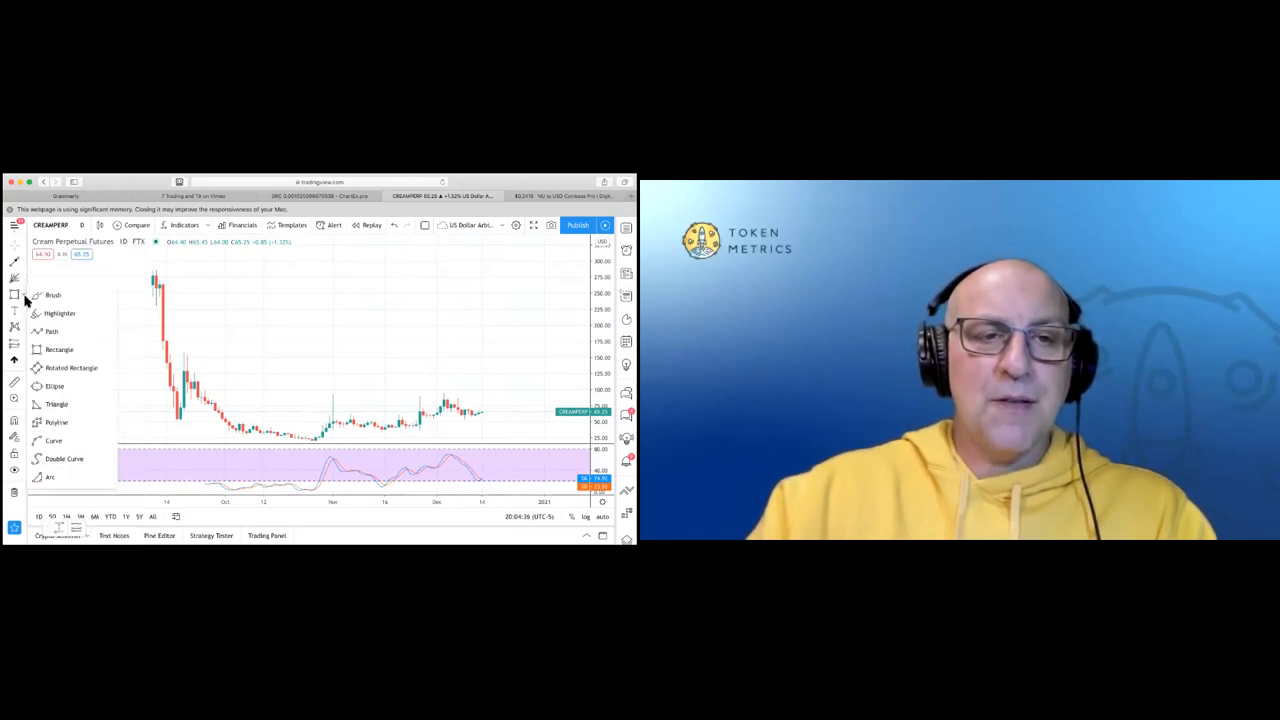
{"action": "left_click", "coordinate": [52, 477]}
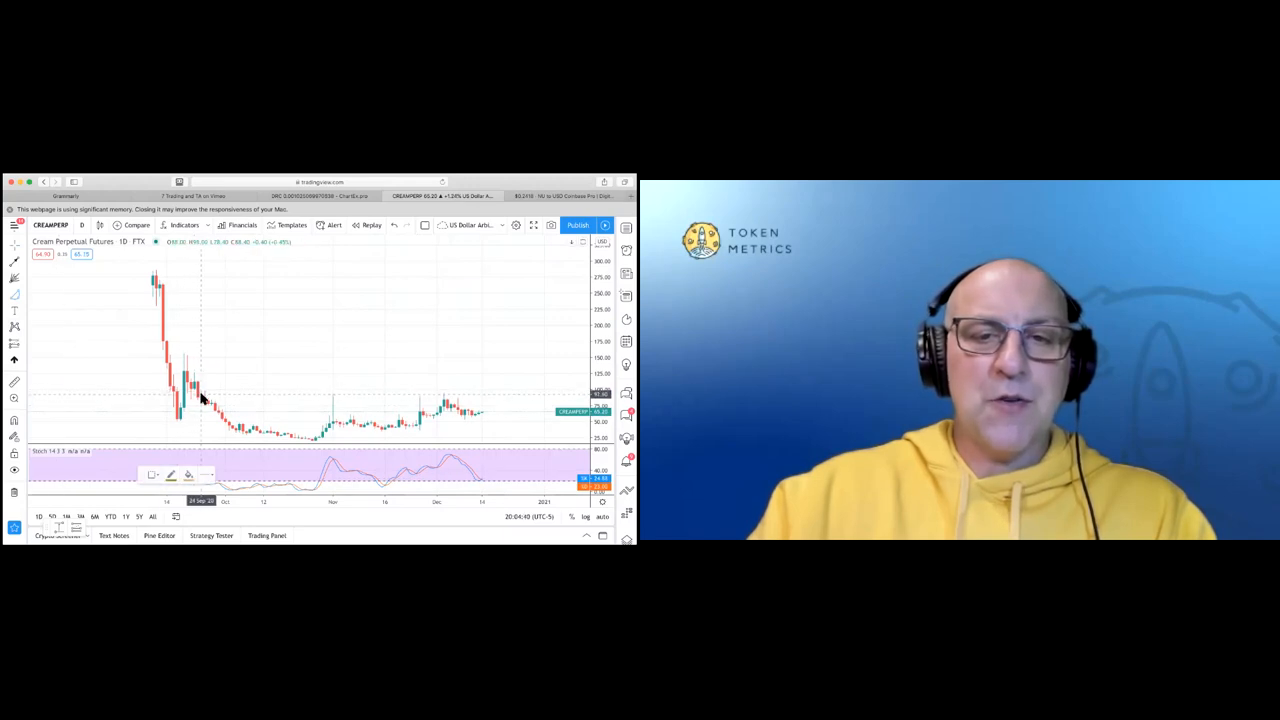
{"action": "left_click", "coordinate": [202, 397]}
{"action": "left_click", "coordinate": [444, 393]}
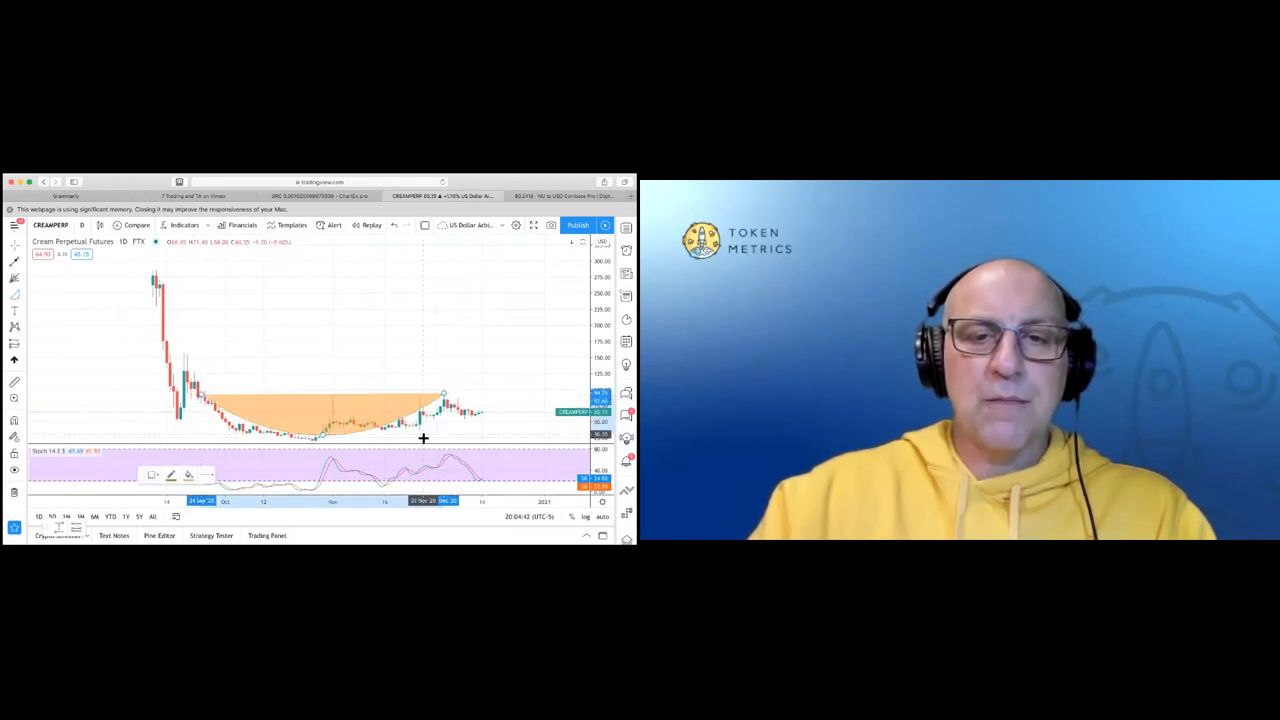
{"action": "left_click", "coordinate": [425, 440]}
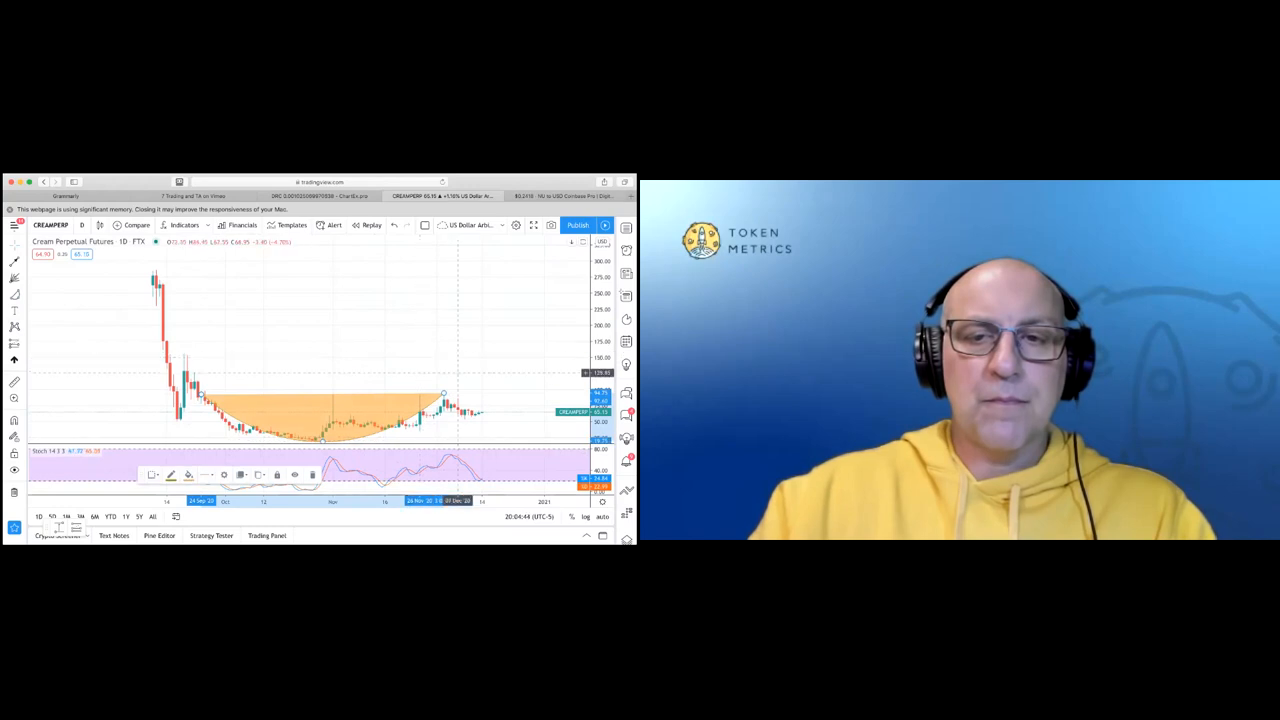
{"action": "left_click", "coordinate": [458, 372]}
{"action": "scroll", "coordinate": [458, 372], "scroll_direction": "down", "scroll_amount": 2}
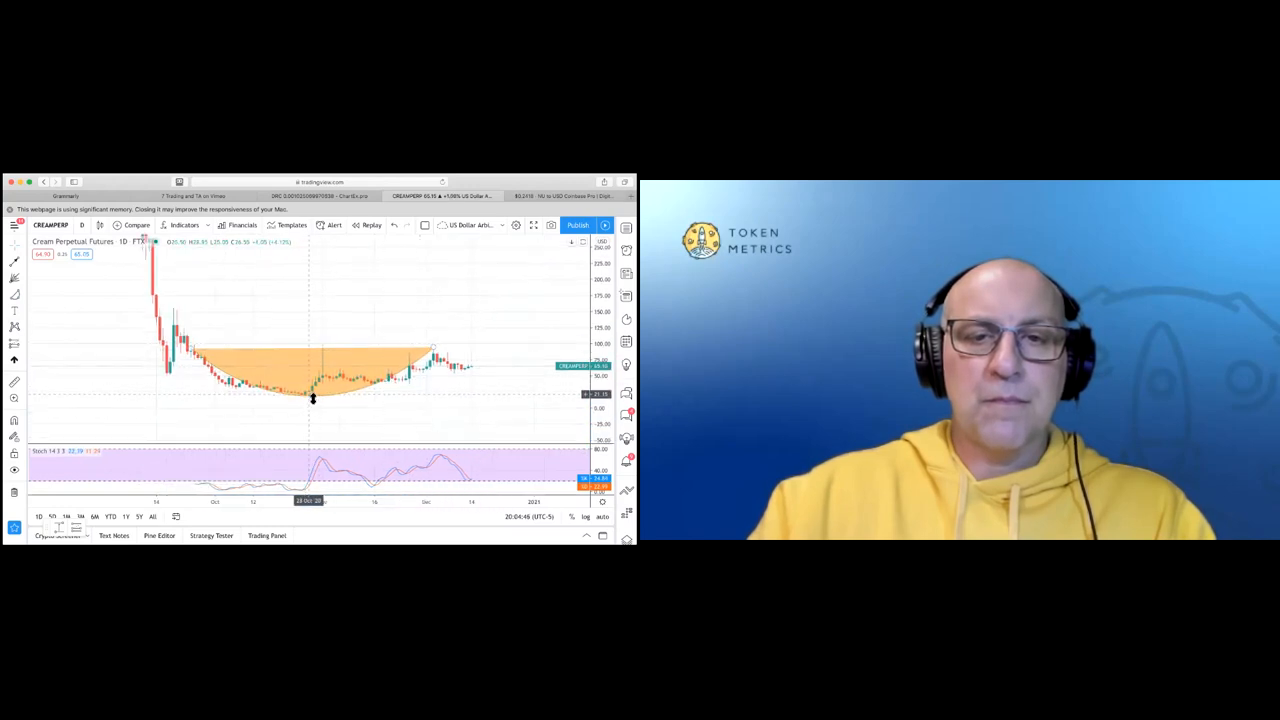
Deepen the arc's bottom and settle its ends onto the September candles and December high.
{"action": "left_click_drag", "start_coordinate": [313, 398], "coordinate": [313, 406]}
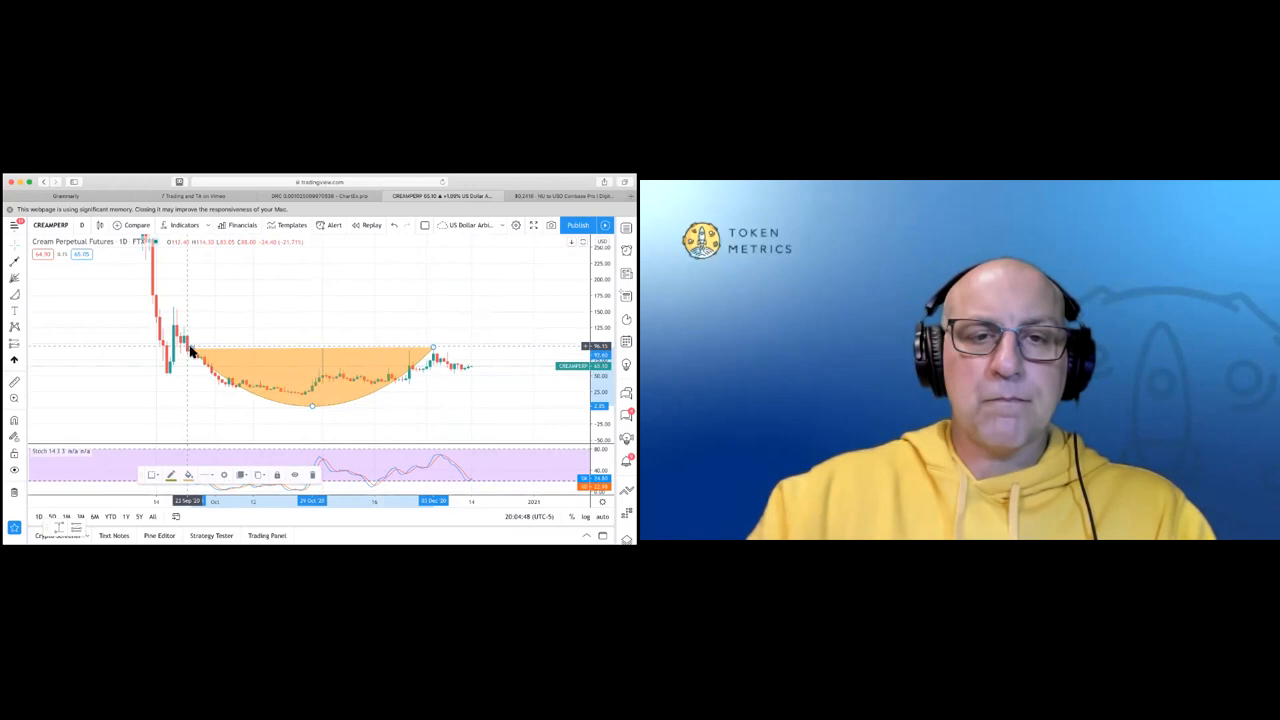
{"action": "left_click_drag", "start_coordinate": [192, 350], "coordinate": [180, 337]}
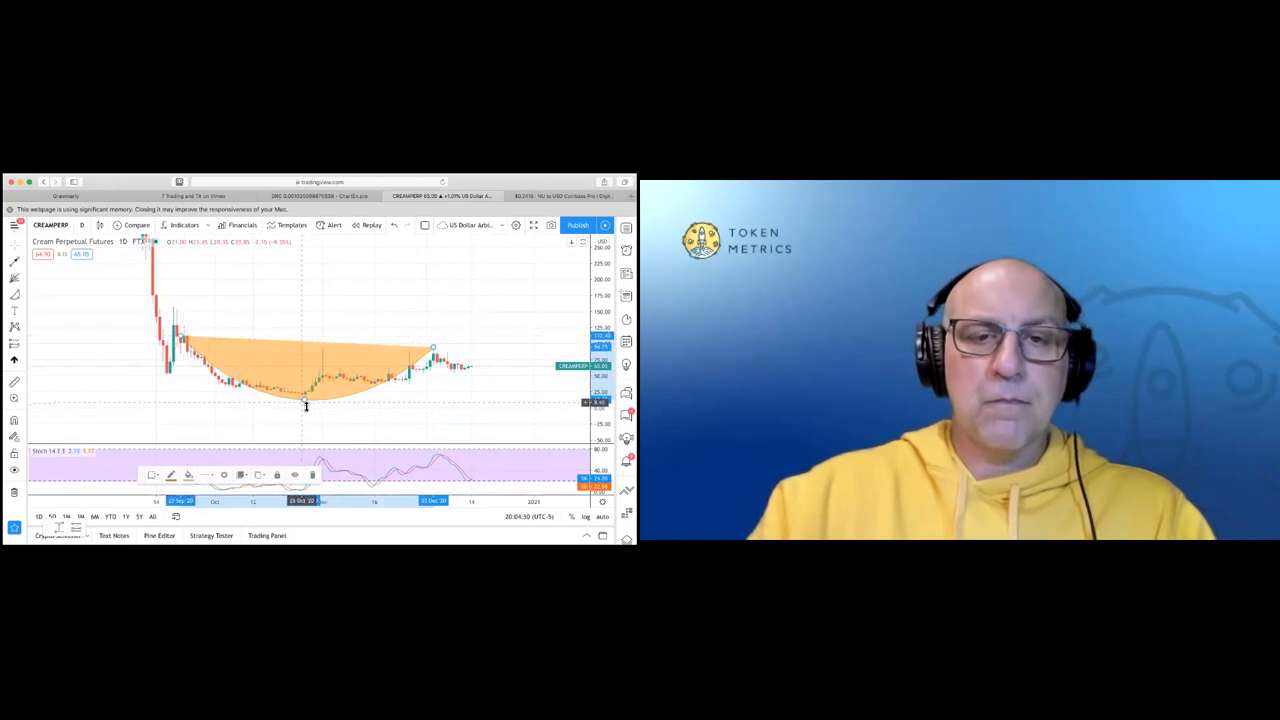
{"action": "left_click_drag", "start_coordinate": [306, 405], "coordinate": [306, 414]}
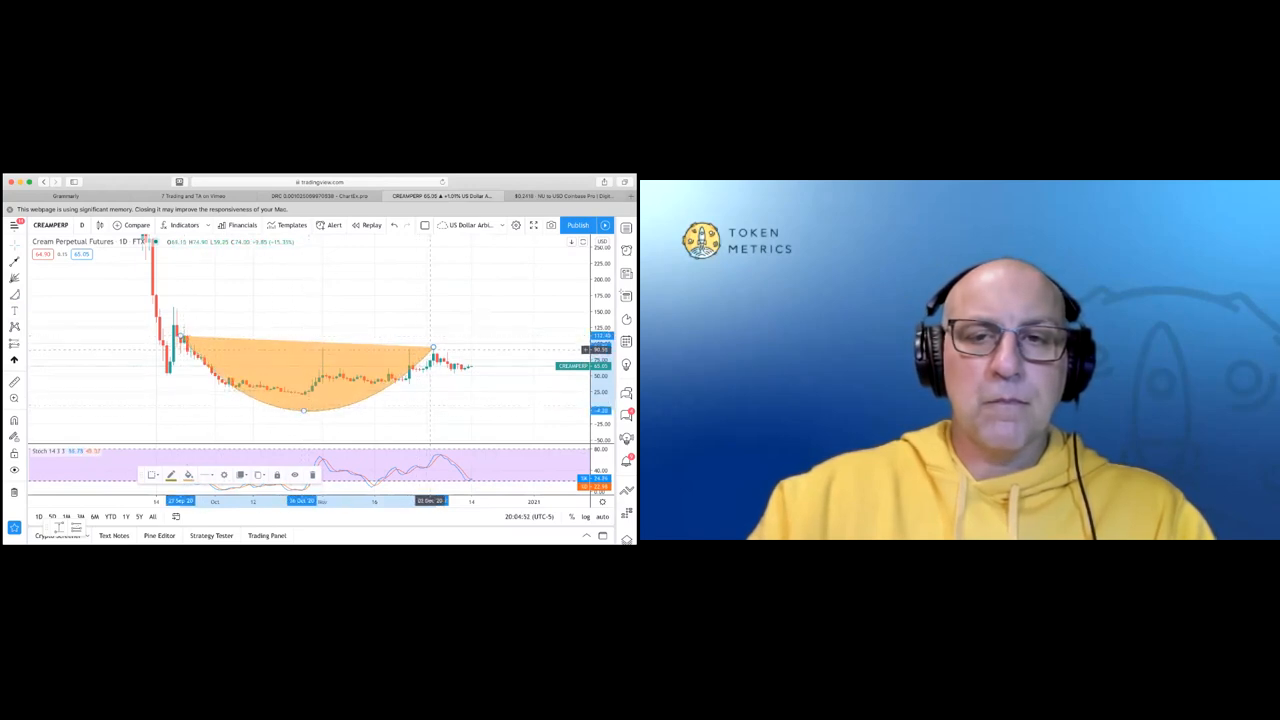
{"action": "left_click_drag", "start_coordinate": [432, 349], "coordinate": [440, 344]}
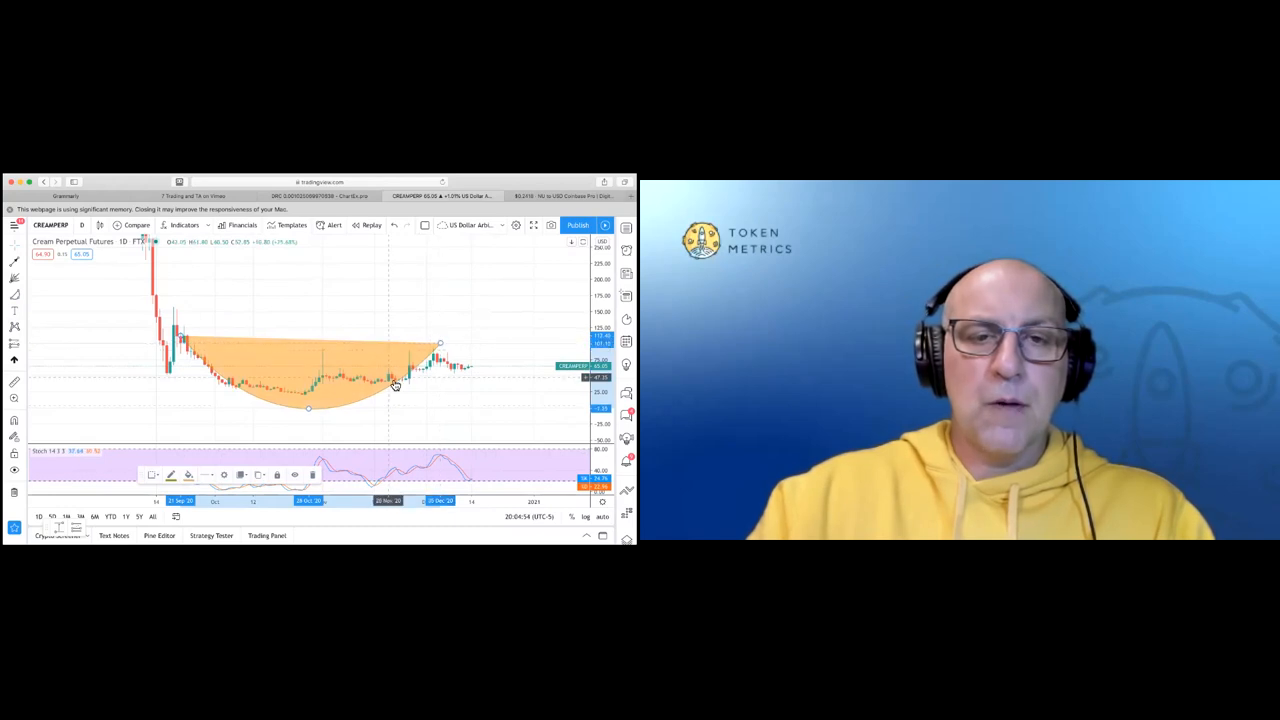
{"action": "left_click_drag", "start_coordinate": [180, 337], "coordinate": [175, 339]}
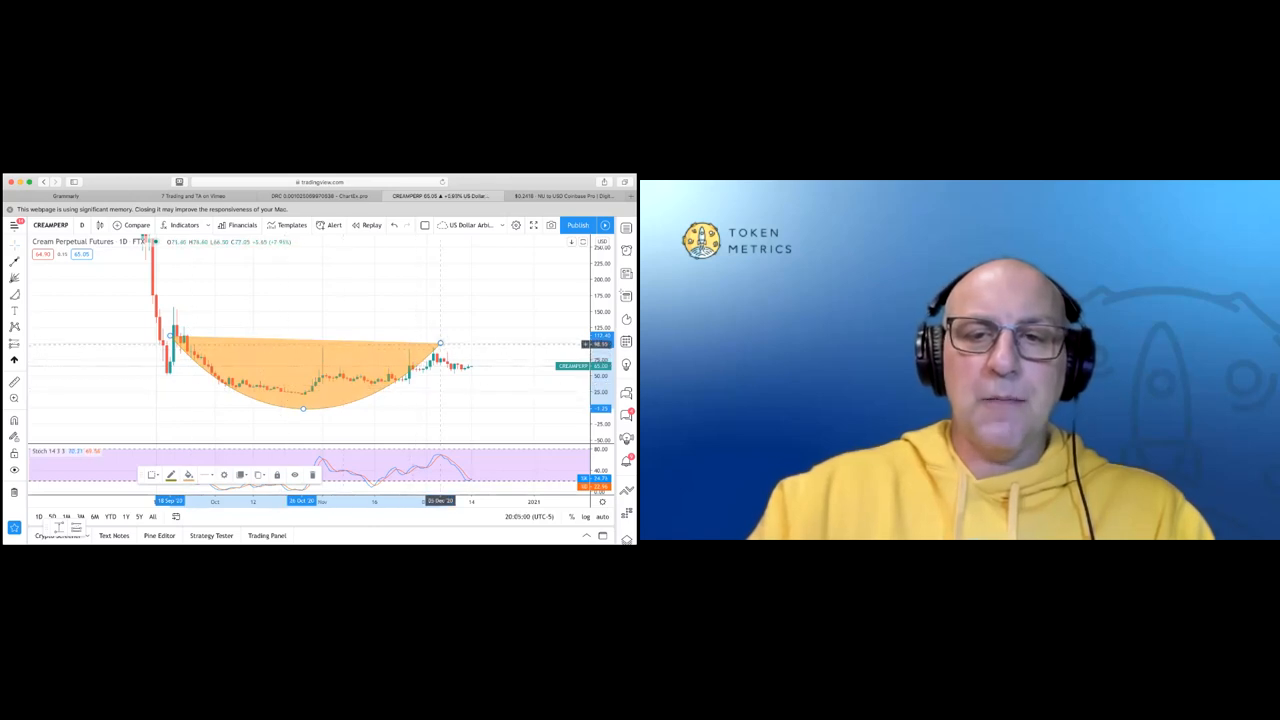
Box the December consolidation candles right of the arc with a rectangle.
{"action": "left_click", "coordinate": [27, 298]}
{"action": "left_click", "coordinate": [57, 374]}
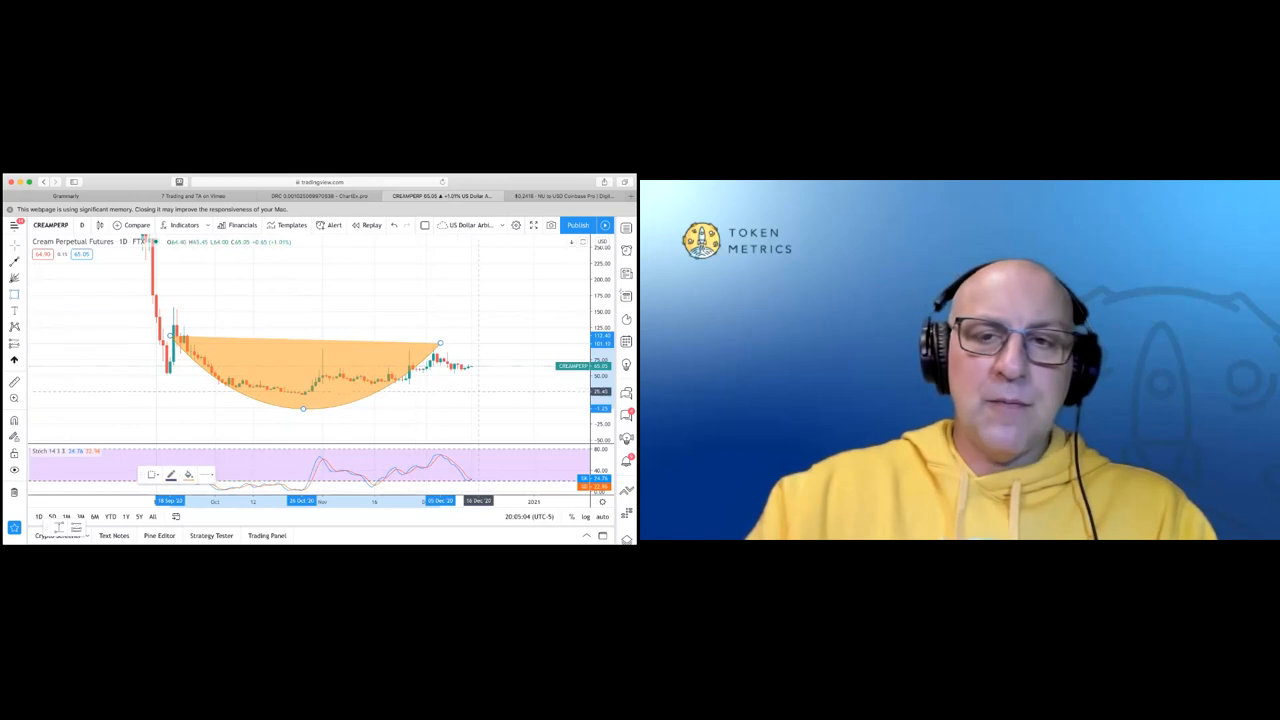
{"action": "left_click_drag", "start_coordinate": [432, 350], "coordinate": [478, 378]}
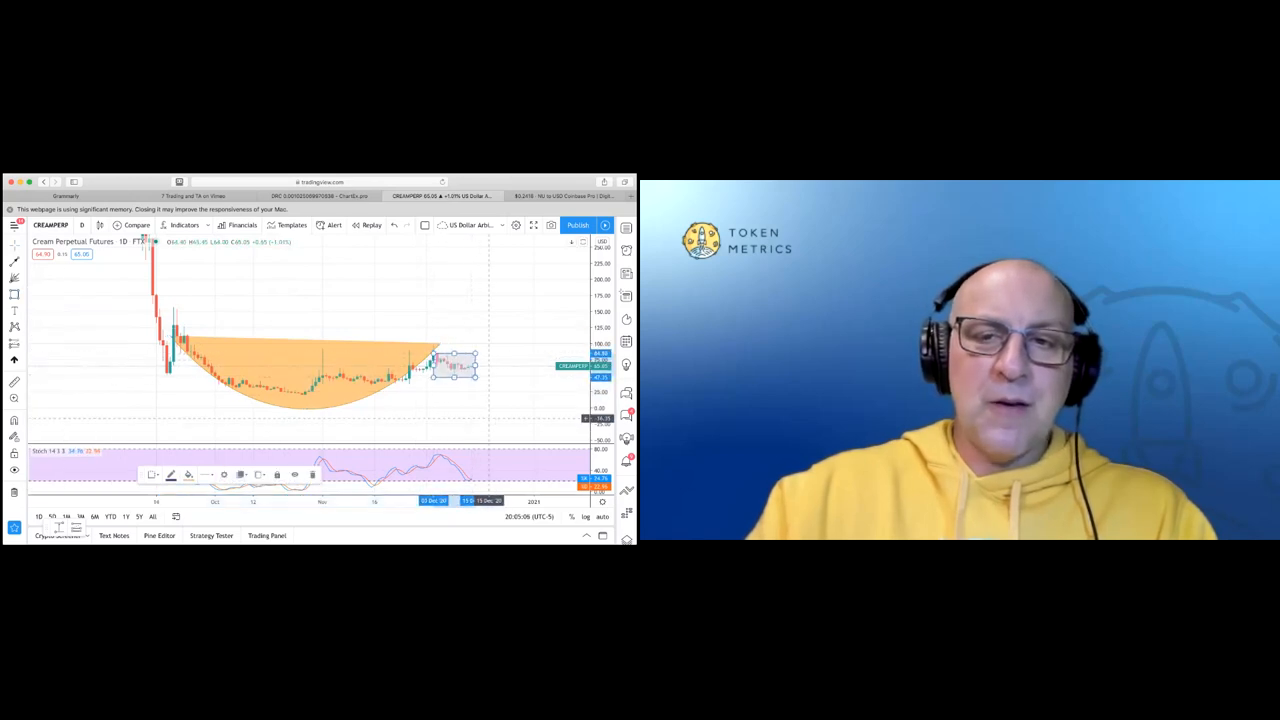
{"action": "left_click", "coordinate": [488, 415]}
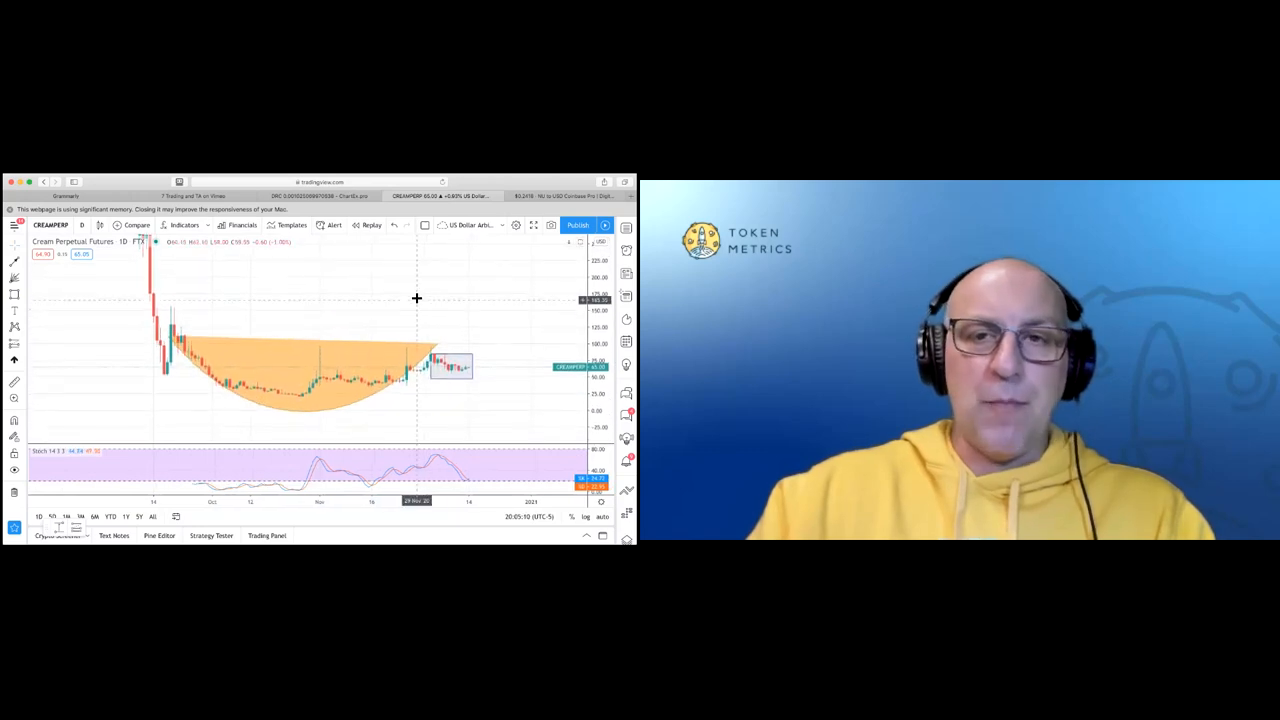
Mark the stochastic low with an up-arrow marker.
{"action": "left_click", "coordinate": [14, 360]}
{"action": "left_click", "coordinate": [470, 468]}
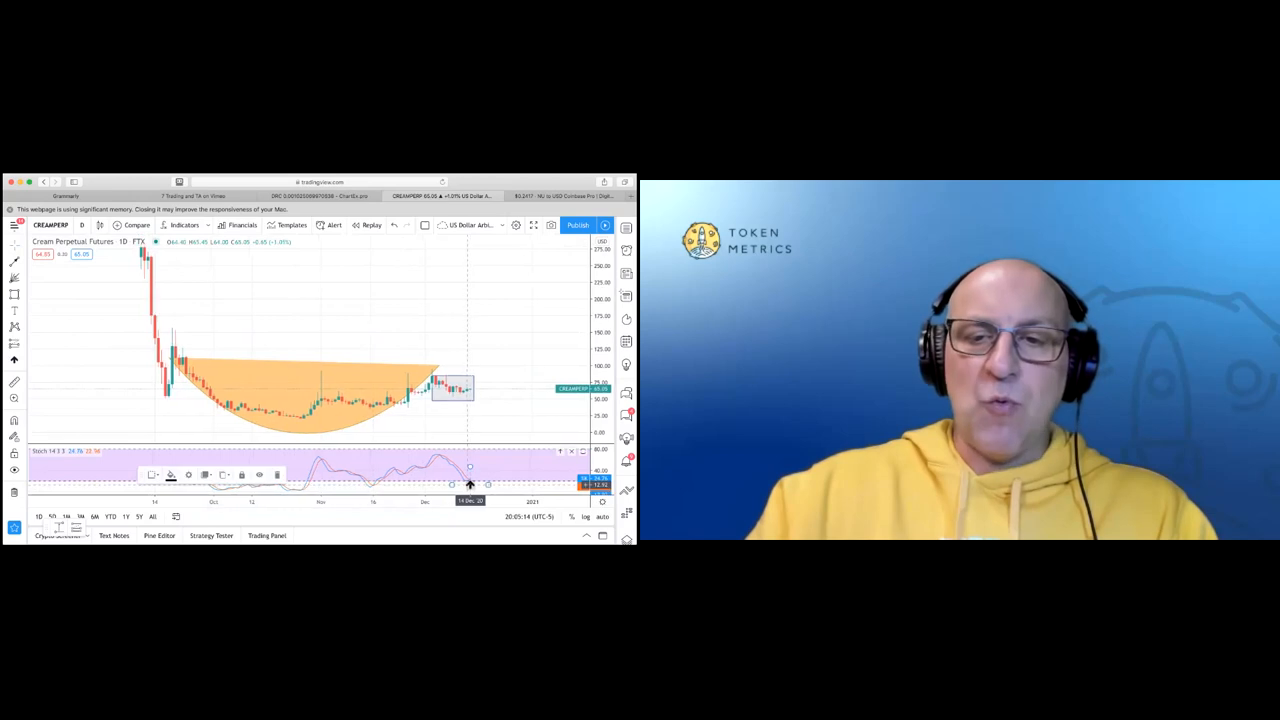
{"action": "left_click", "coordinate": [470, 488]}
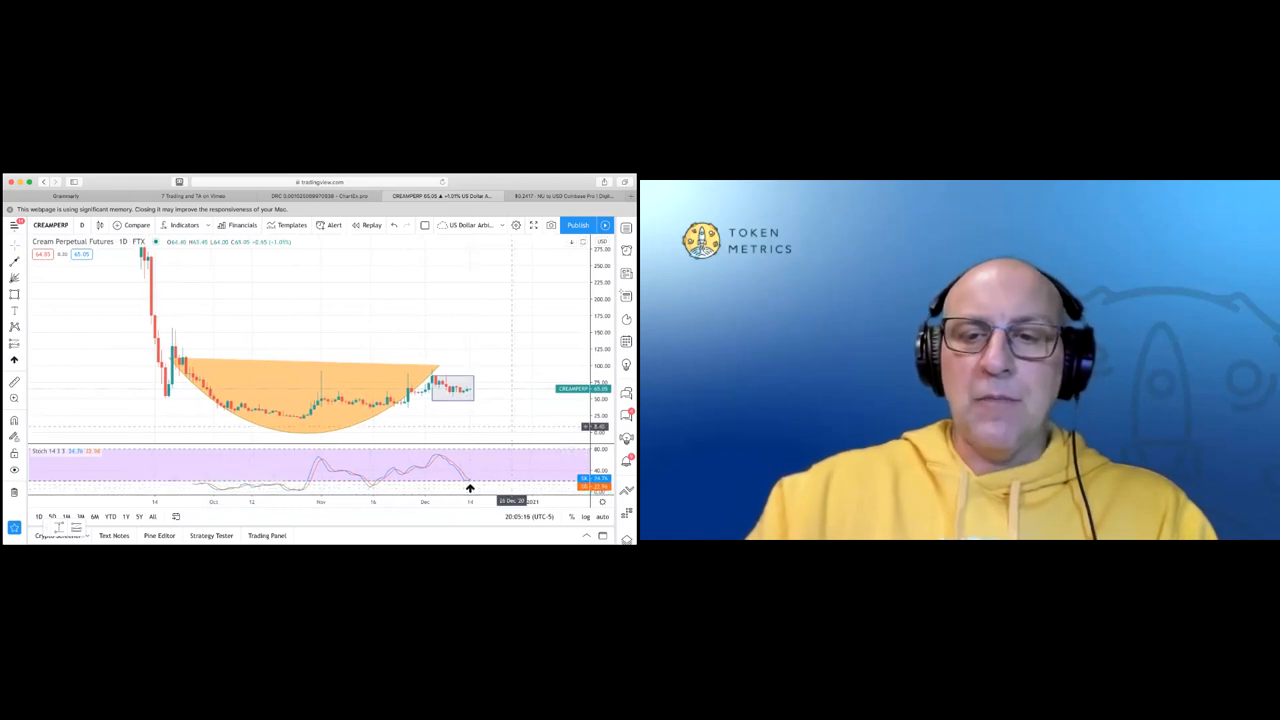